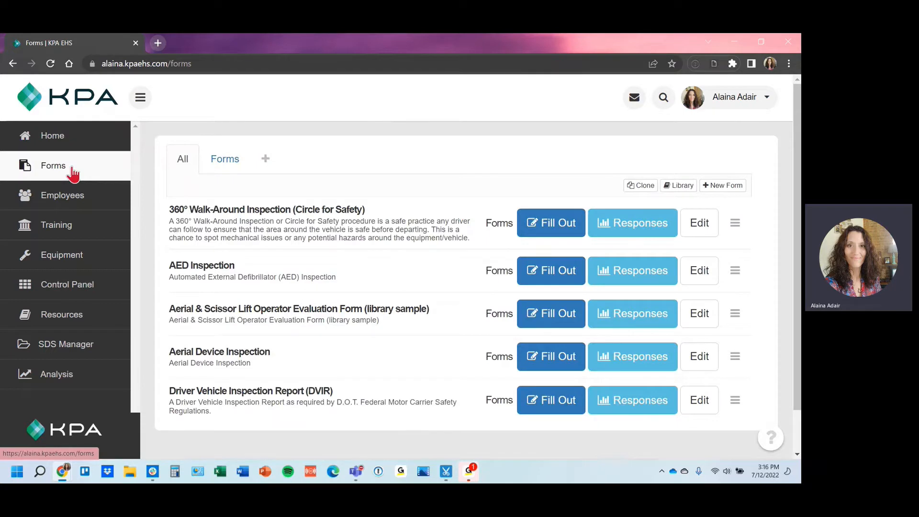
Start a new form and go through its name, description and folder fields without filling them in
left_click(744, 188)
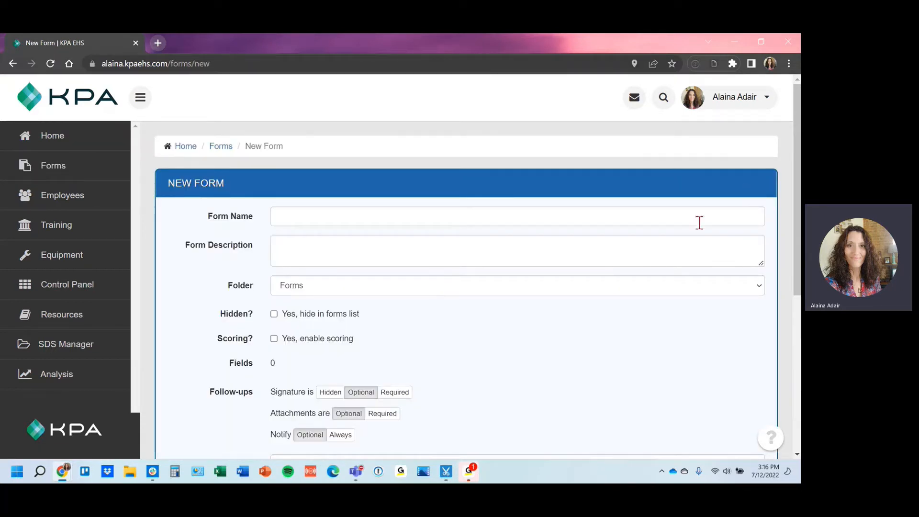
left_click(320, 215)
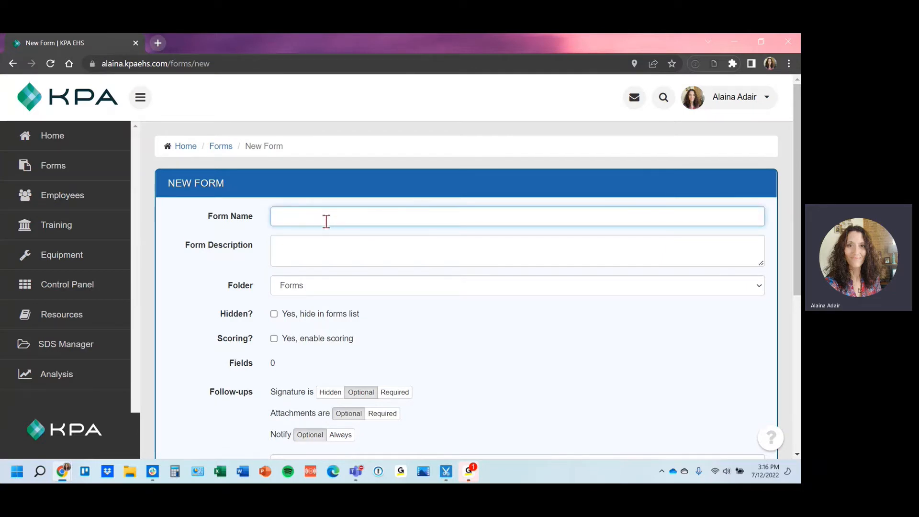
left_click(342, 247)
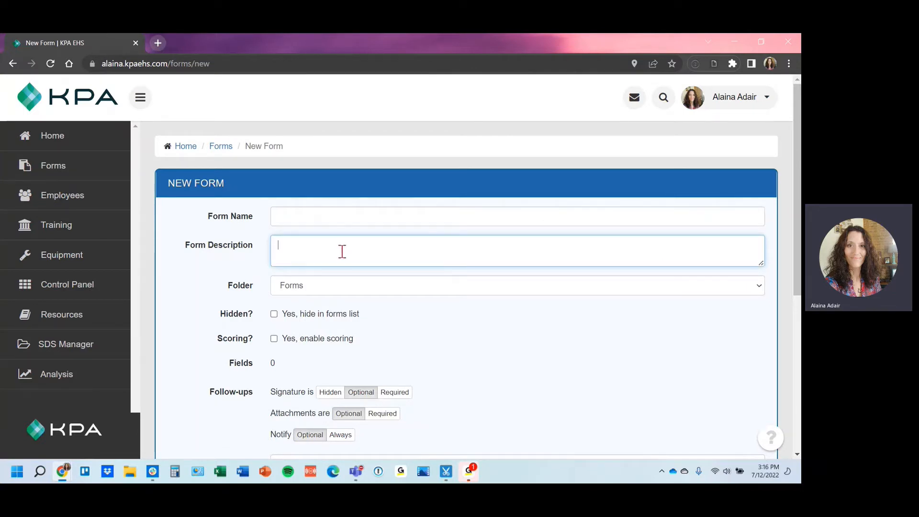
left_click(347, 289)
left_click(248, 270)
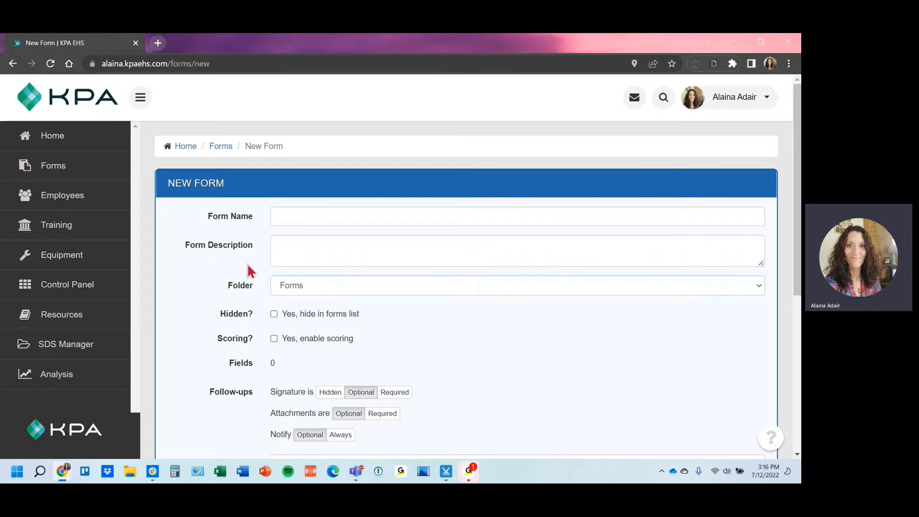
Hide the new form in the forms list and enable scoring with the score hidden while completing
scroll(335, 287, "down", 1)
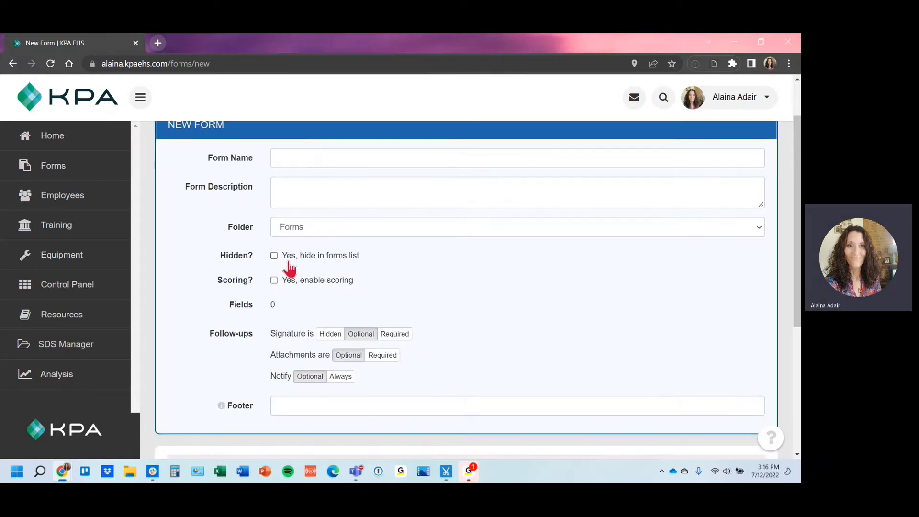
left_click(333, 259)
left_click(287, 287)
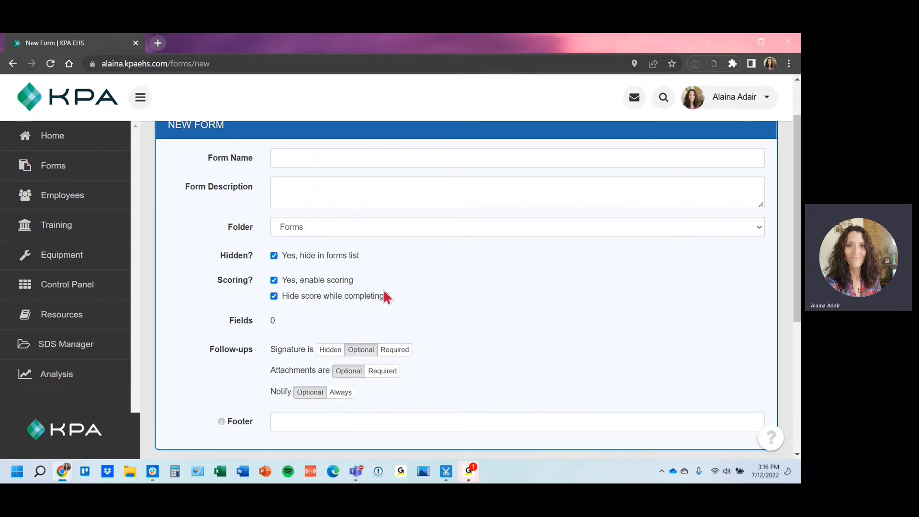
Review the form's field count, follow-up and footer settings, and bring up the field types for a new field
left_click_drag(282, 325, 227, 329)
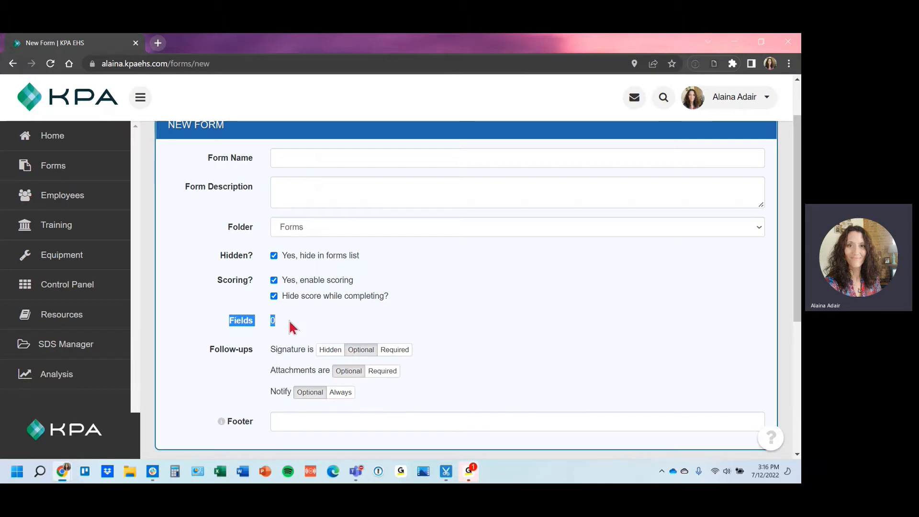
left_click(274, 320)
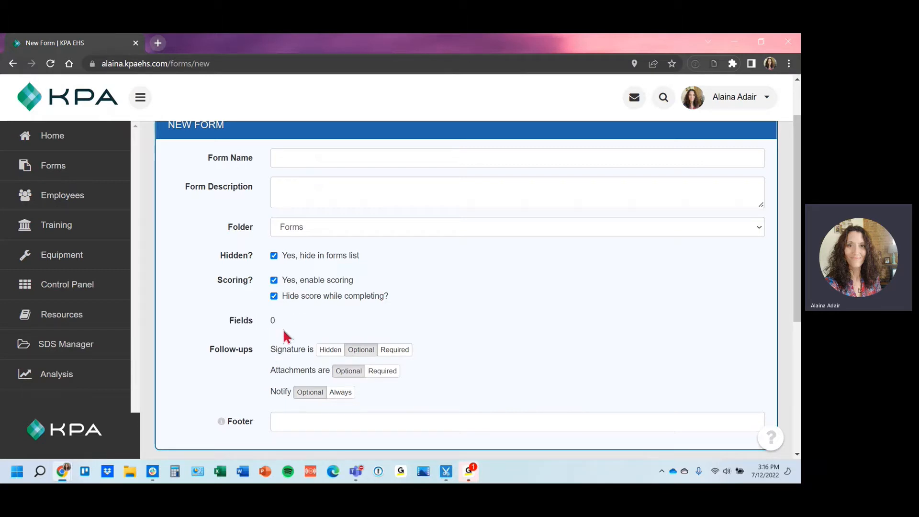
scroll(282, 332, "down", 1)
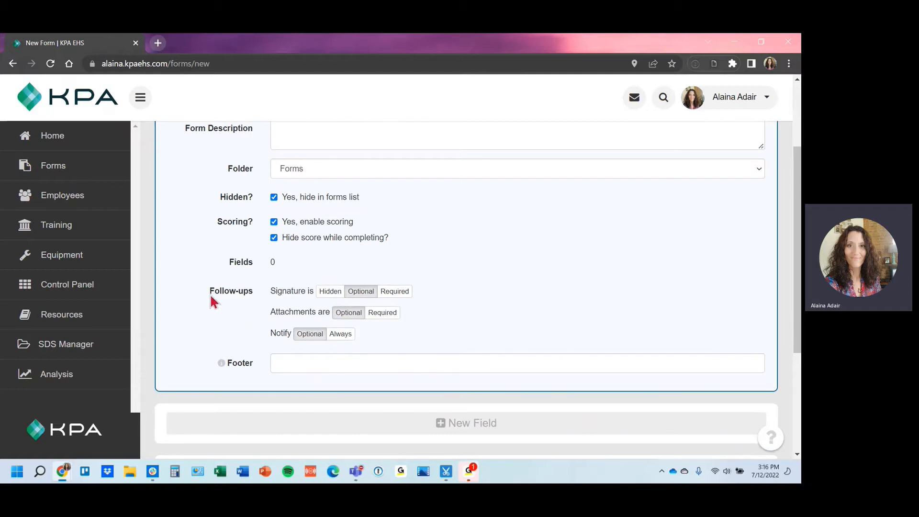
left_click_drag(210, 293, 257, 299)
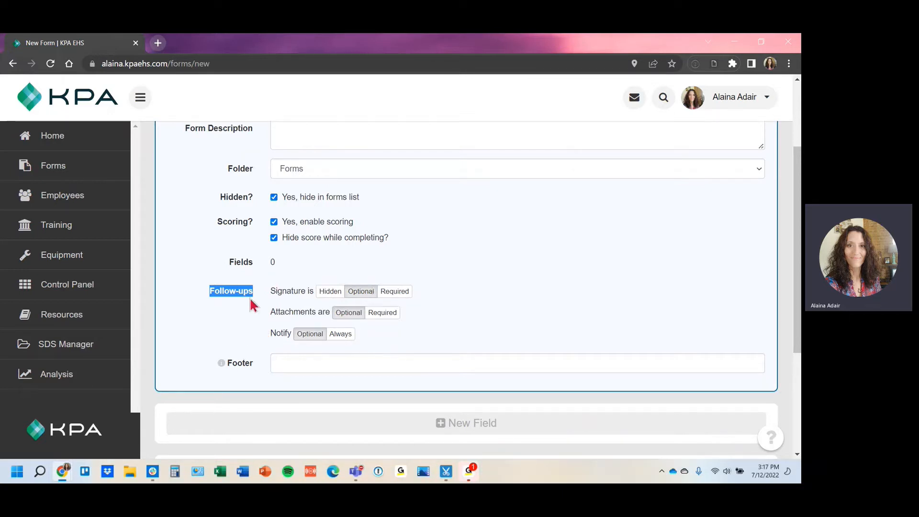
left_click(326, 367)
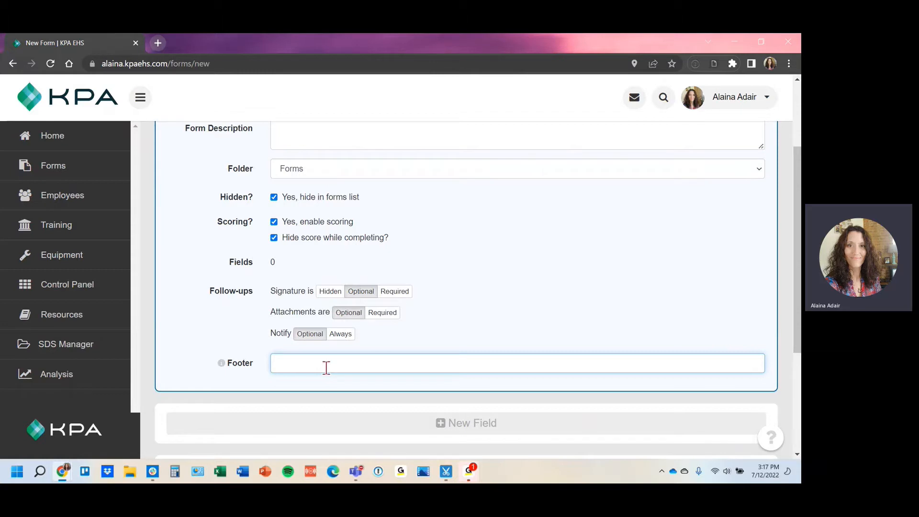
left_click(478, 432)
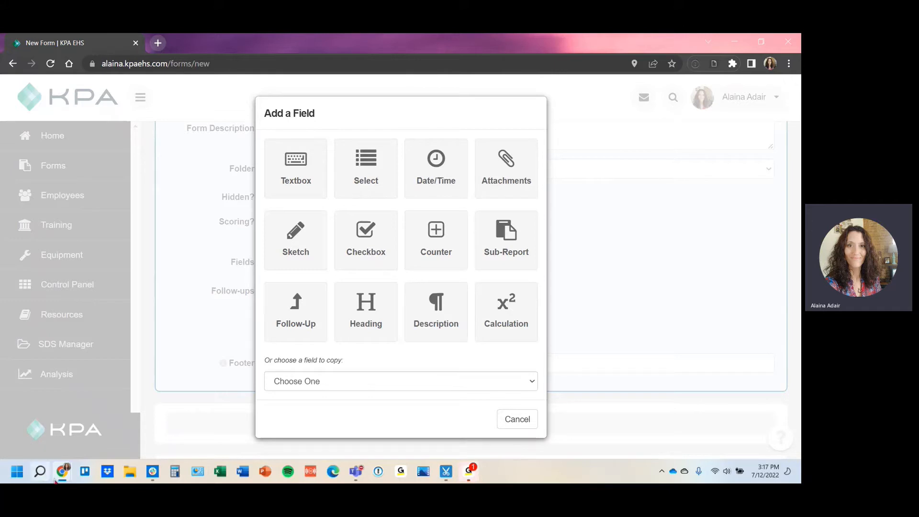
Switch to the OSHA sample daily checklists page and highlight "Gas/LPG/Diesel Truck" in the internal combustion operator's checklist heading
mouse_move(64, 479)
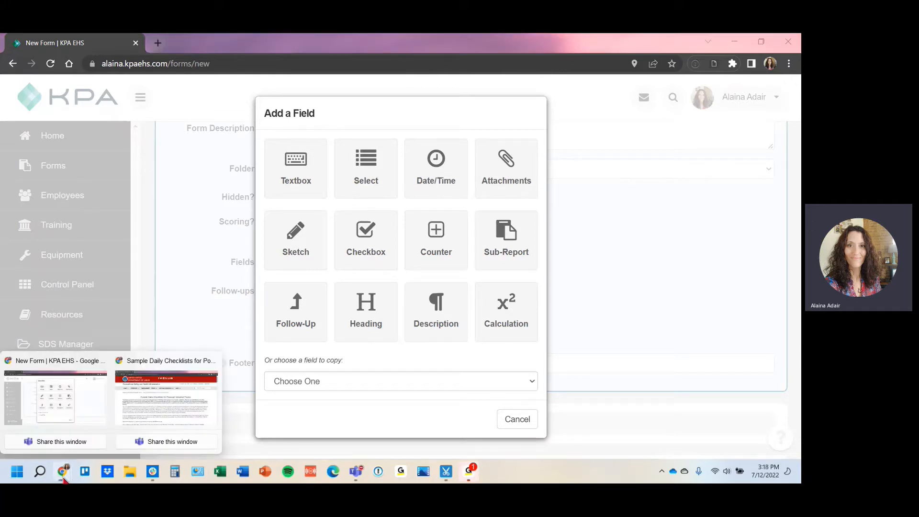
left_click(194, 410)
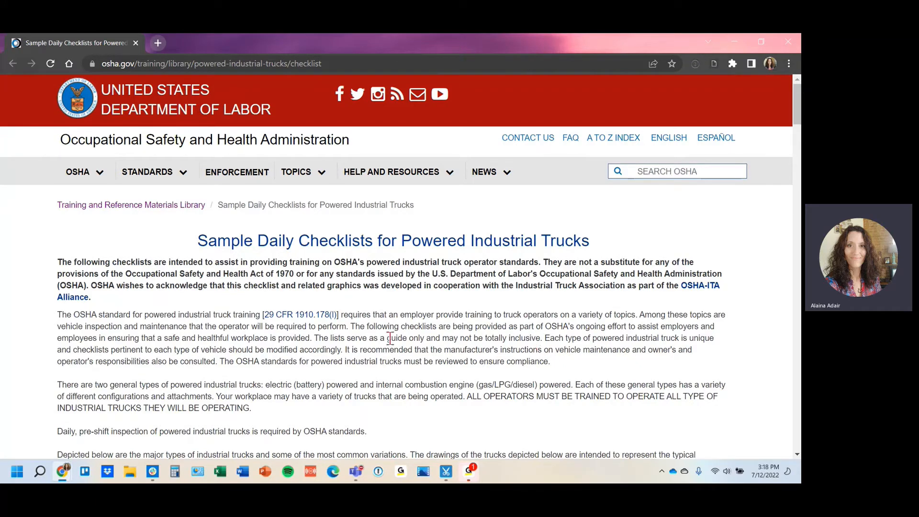
scroll(341, 356, "down", 10)
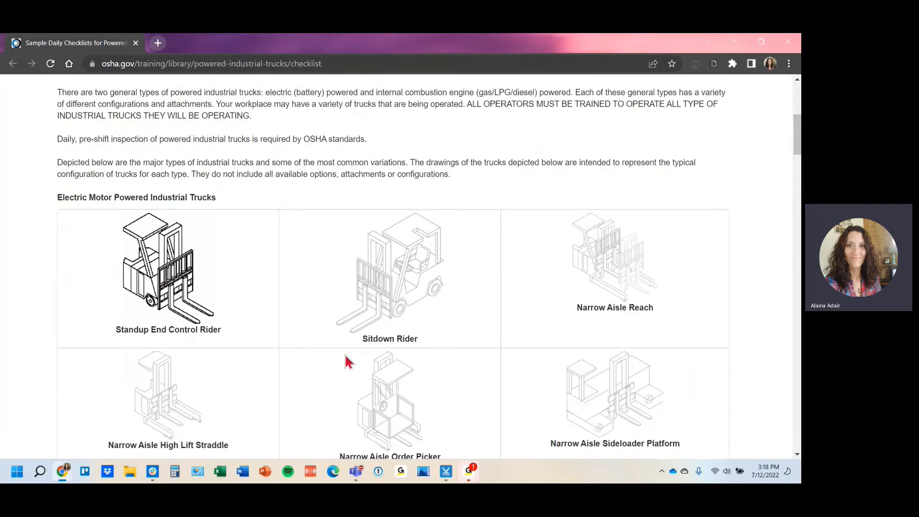
scroll(342, 359, "down", 9)
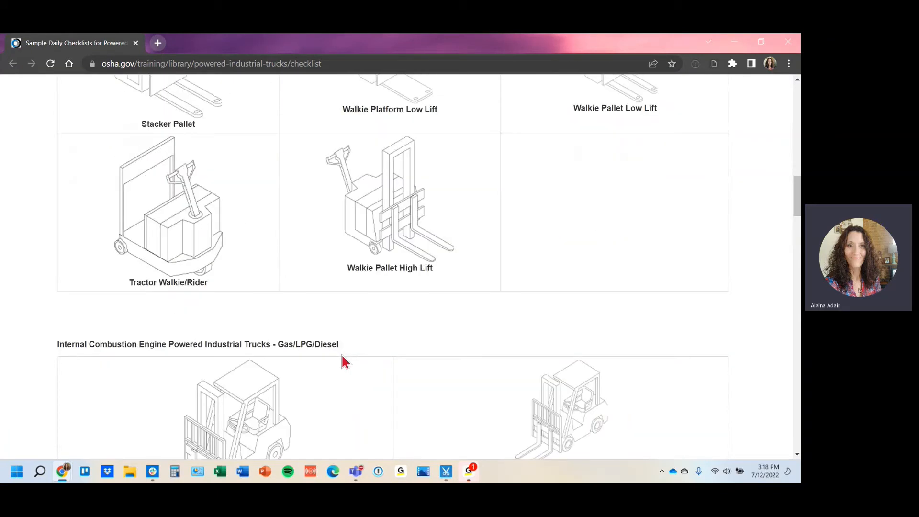
scroll(382, 346, "down", 9)
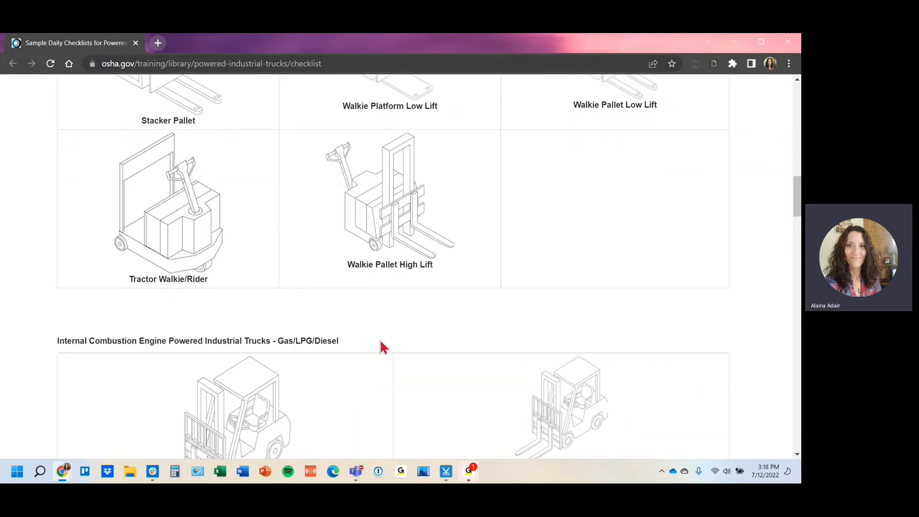
scroll(381, 345, "down", 2)
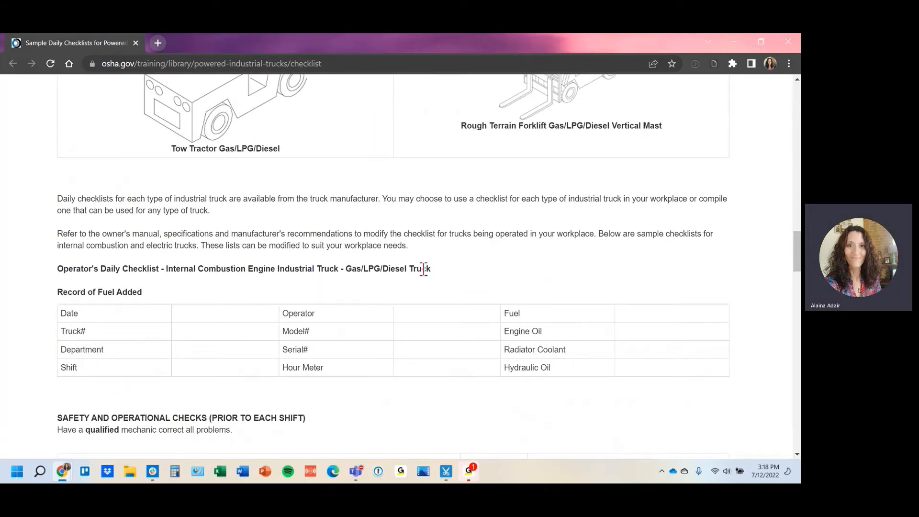
left_click_drag(342, 269, 425, 268)
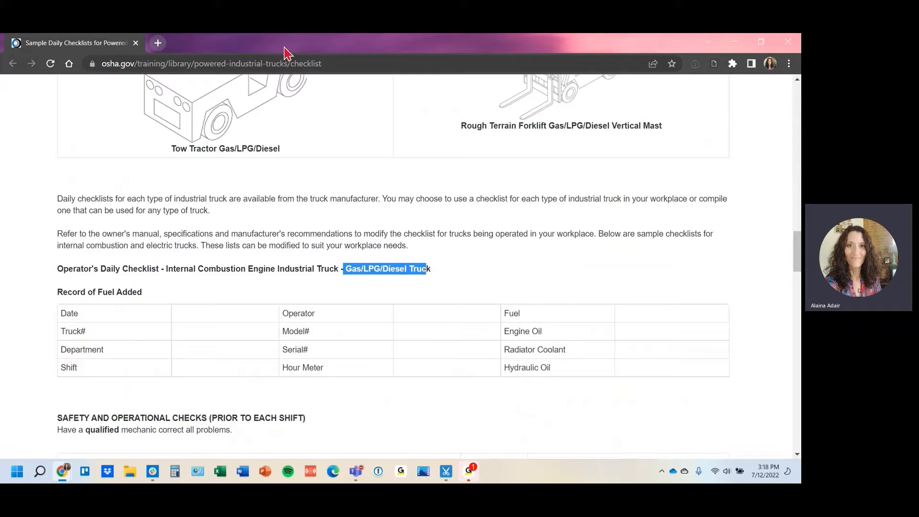
Arrange the form builder and the OSHA page side by side, with the Record of Fuel Added table in view
key("super+Right")
left_click(122, 162)
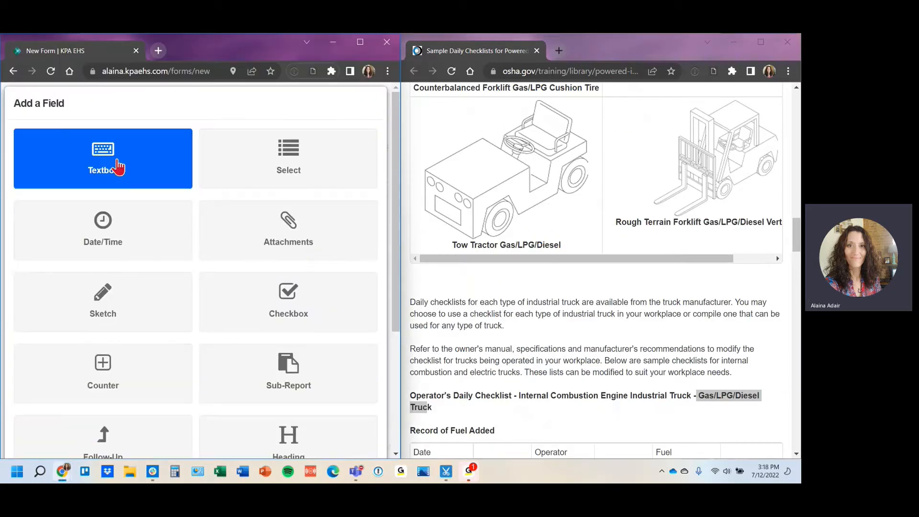
scroll(566, 332, "down", 4)
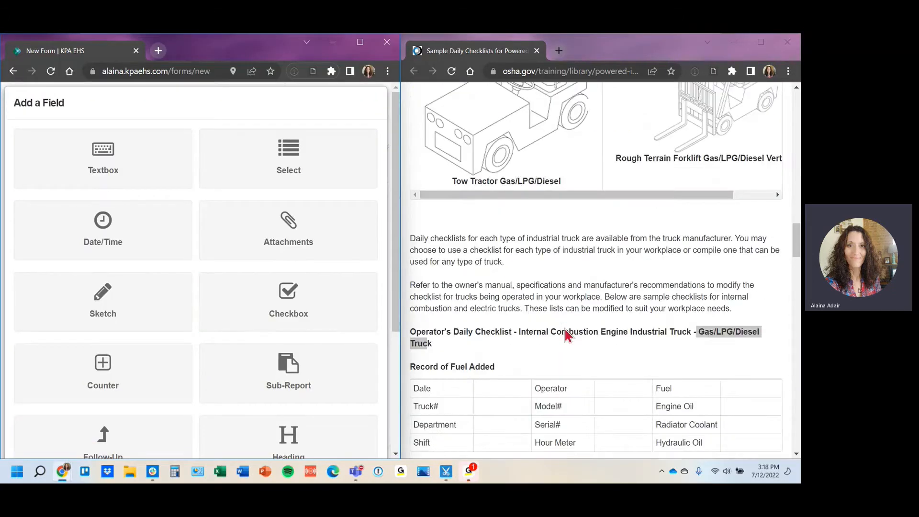
scroll(569, 330, "down", 1)
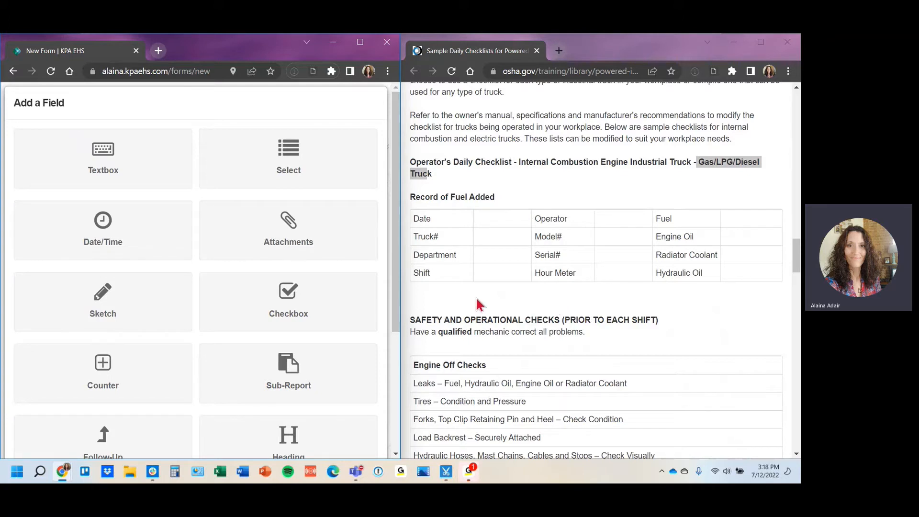
Add a Date/Time field titled "Date", copying the title from the OSHA Record of Fuel Added table
double_click(421, 218)
key("ctrl+c")
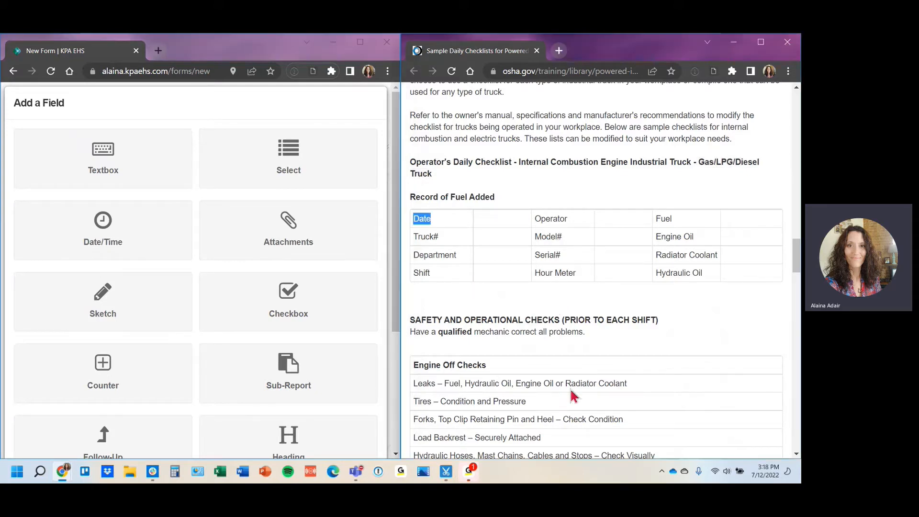
left_click(148, 247)
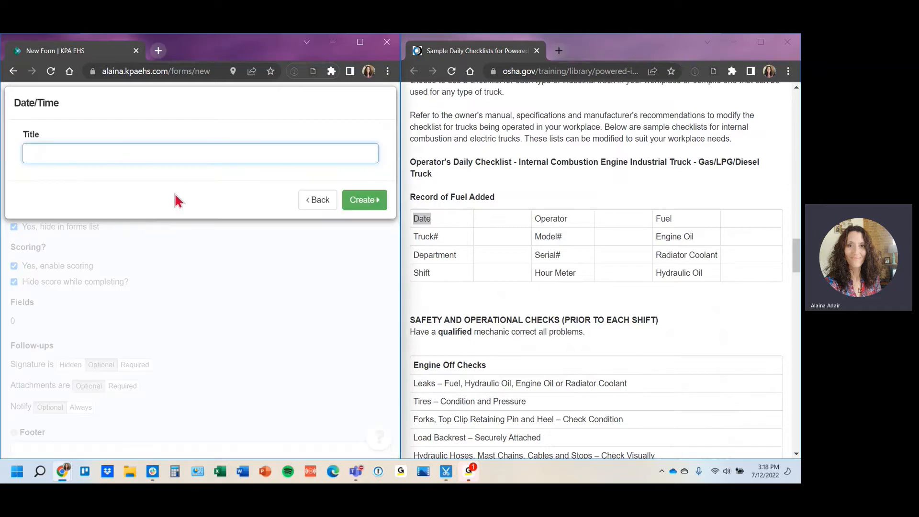
key("ctrl+v")
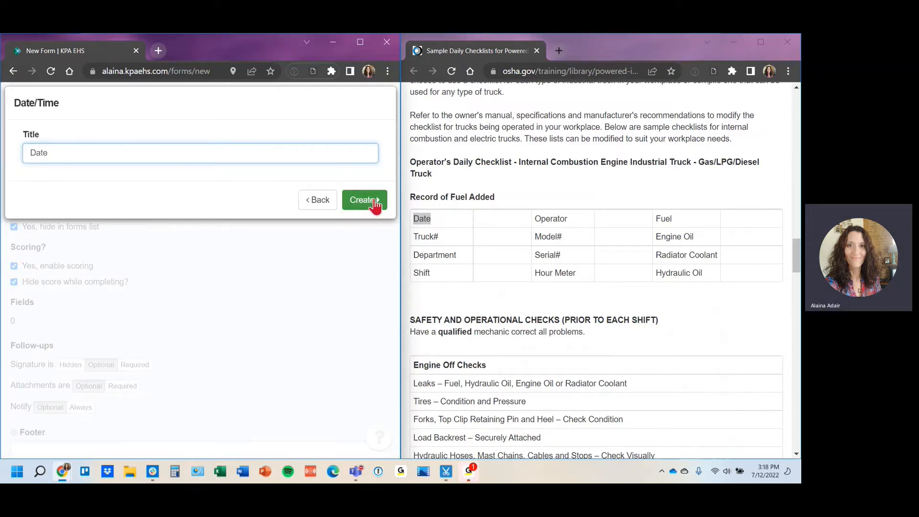
key("Return")
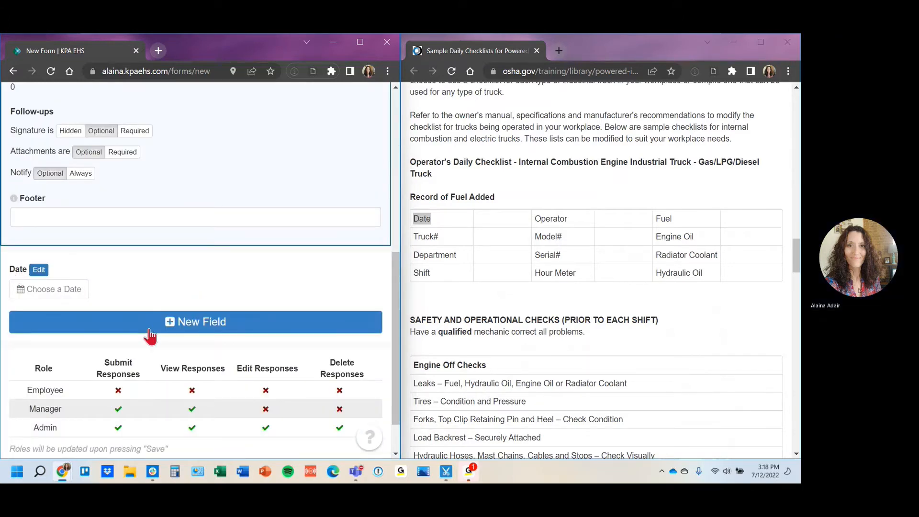
Add a Select field titled "Operator", copying the title from the OSHA Record of Fuel Added table
left_click(146, 330)
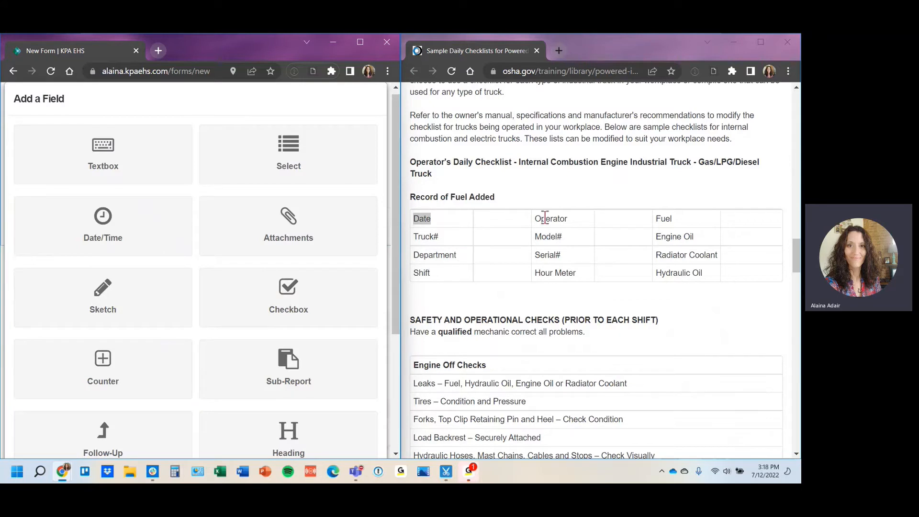
double_click(544, 219)
key("ctrl+c")
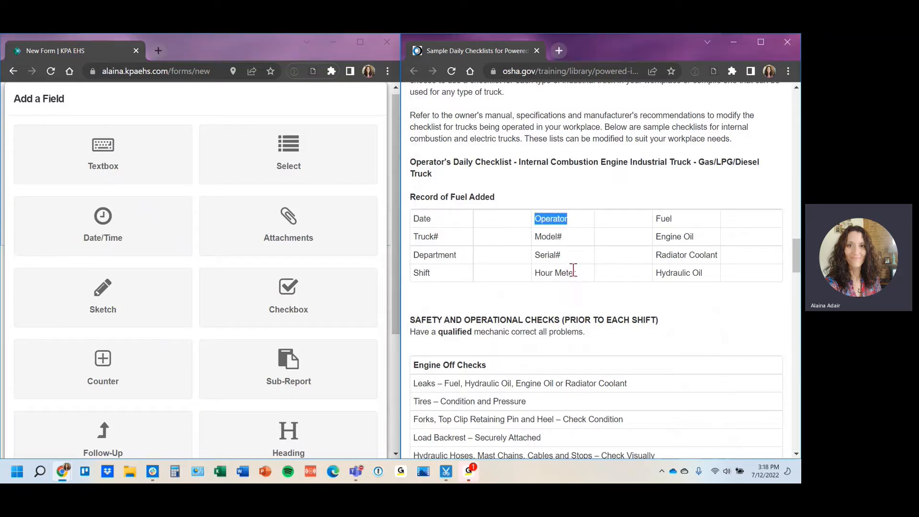
left_click(269, 163)
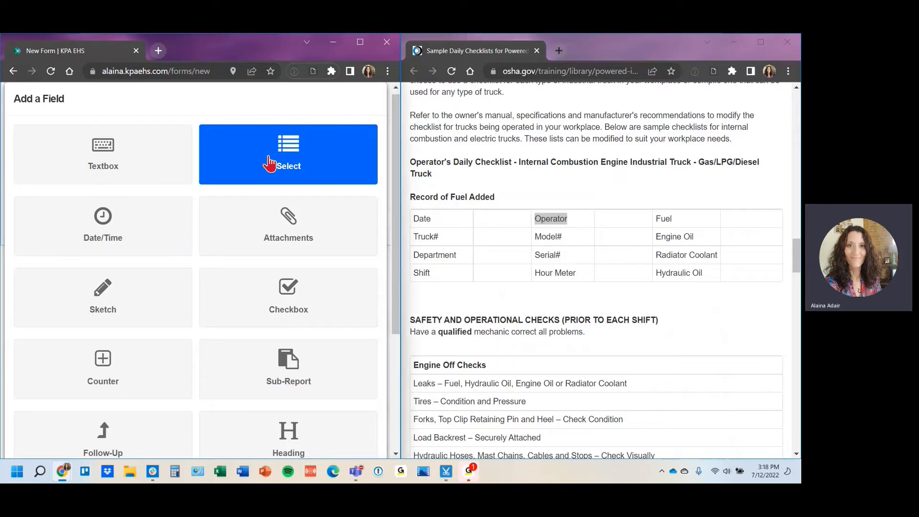
left_click(227, 162)
key("ctrl+v")
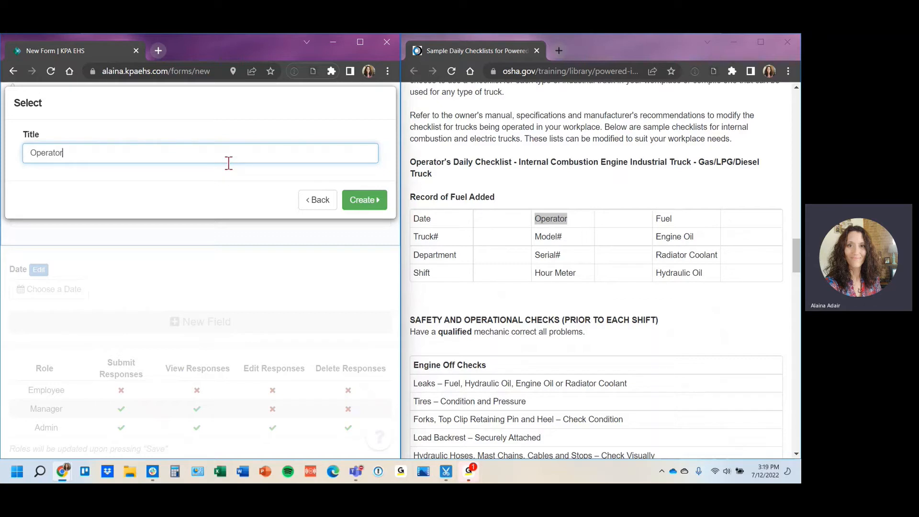
key("Return")
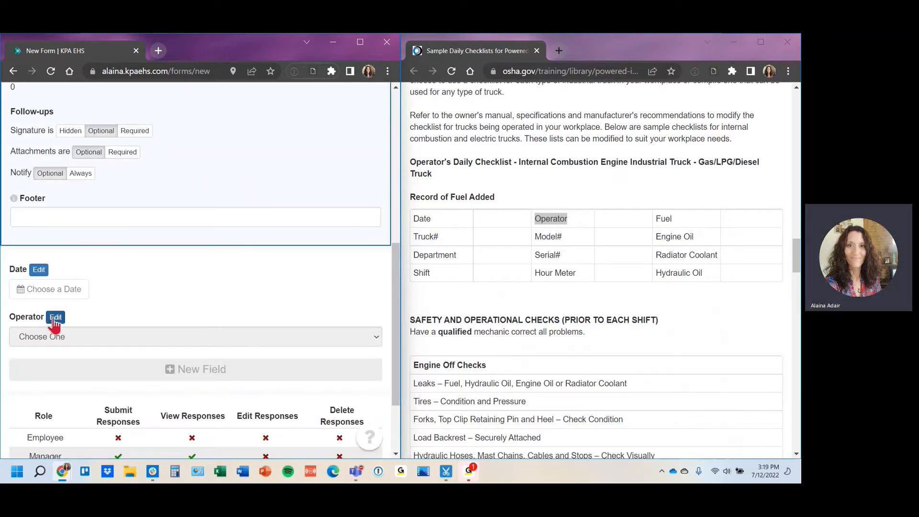
Set the source of the Operator select field to Employee in the field's settings
left_click(56, 318)
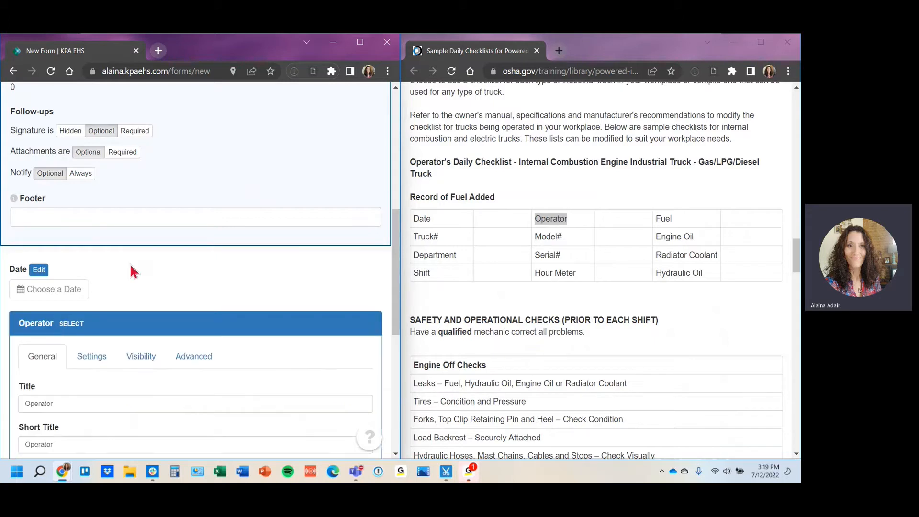
scroll(133, 263, "down", 3)
scroll(114, 225, "down", 1)
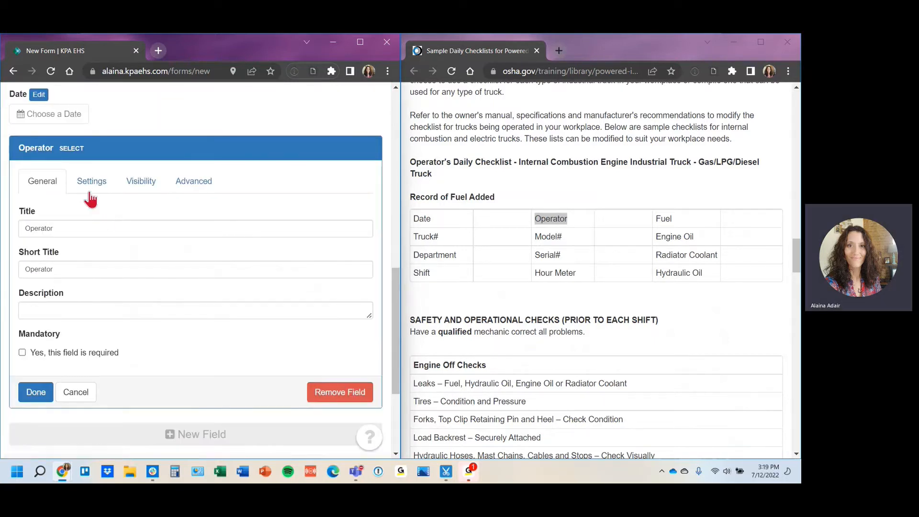
left_click(91, 186)
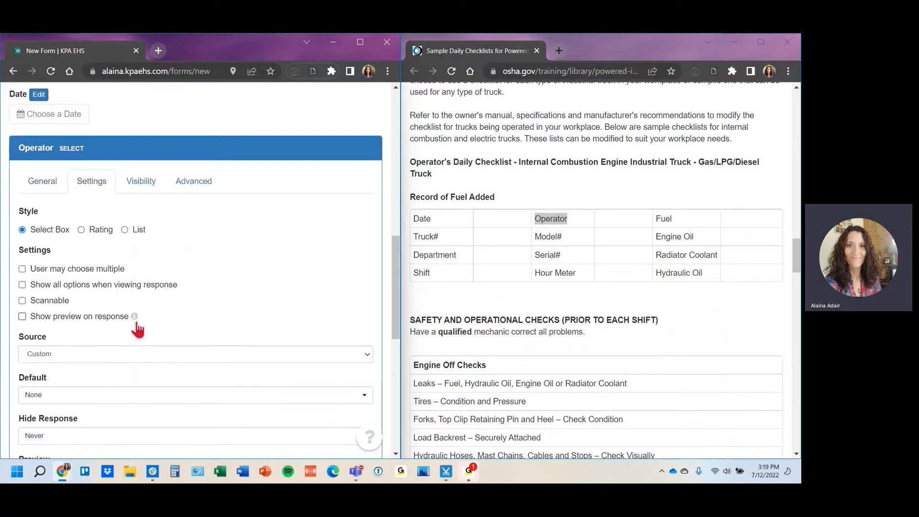
left_click(116, 354)
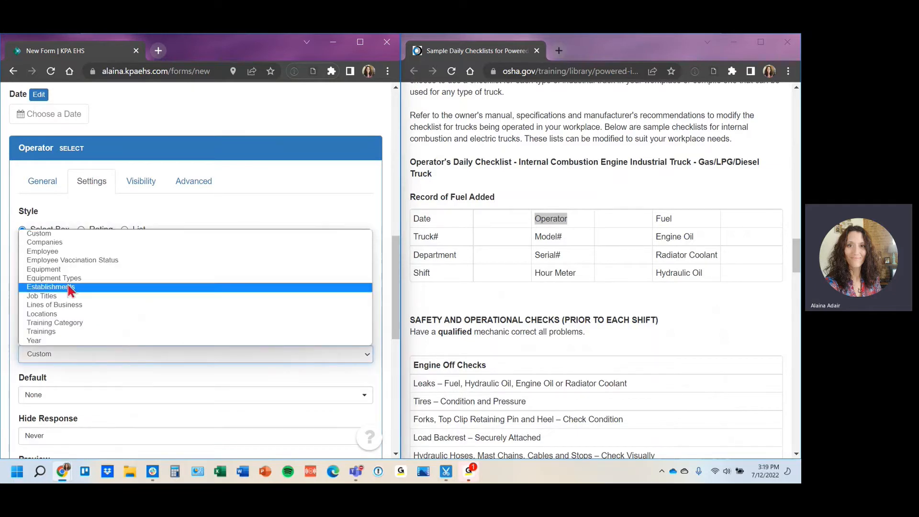
left_click(58, 253)
Compare the source options with OSHA's Truck# and Department entries, keep Employee as the source, and finish editing the Operator field
left_click_drag(440, 238, 419, 239)
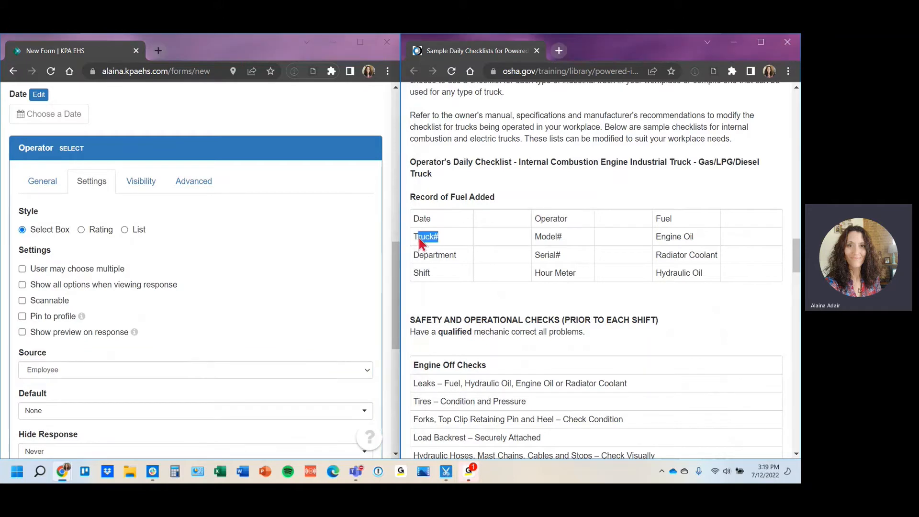
left_click(441, 258)
double_click(441, 257)
left_click(252, 376)
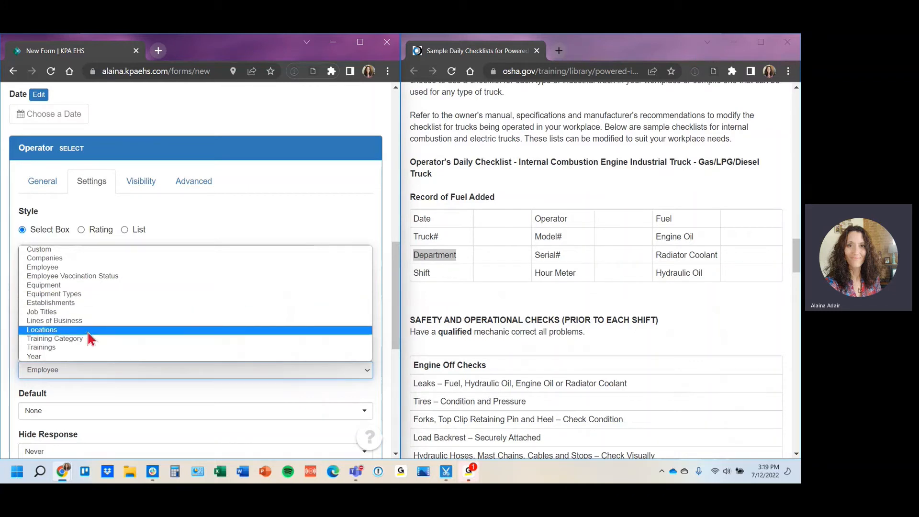
left_click(76, 269)
scroll(98, 377, "down", 3)
scroll(32, 400, "down", 1)
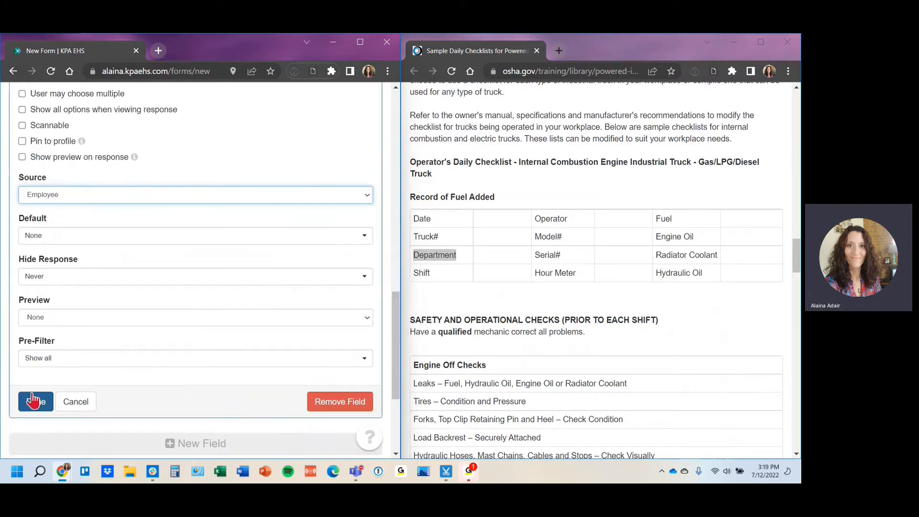
left_click(33, 400)
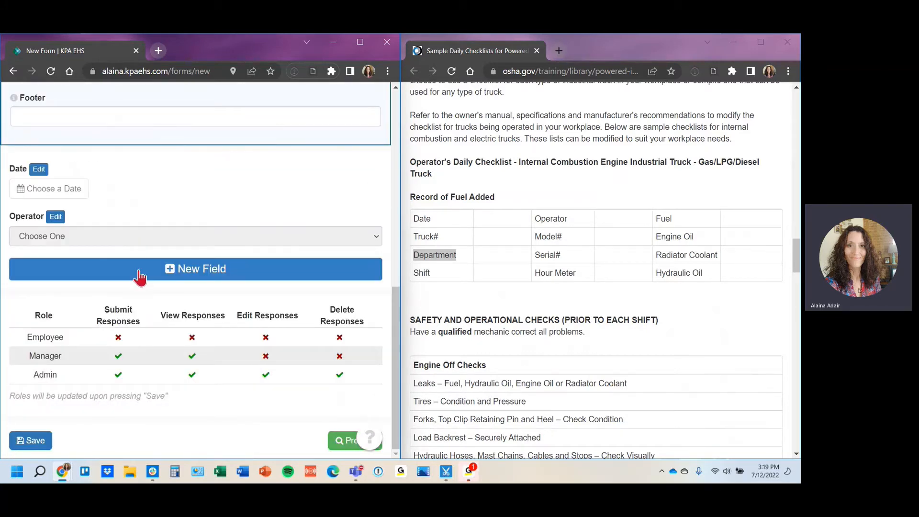
Add a Textbox field titled "Fuel", copying the title from the OSHA Record of Fuel Added table
left_click(139, 274)
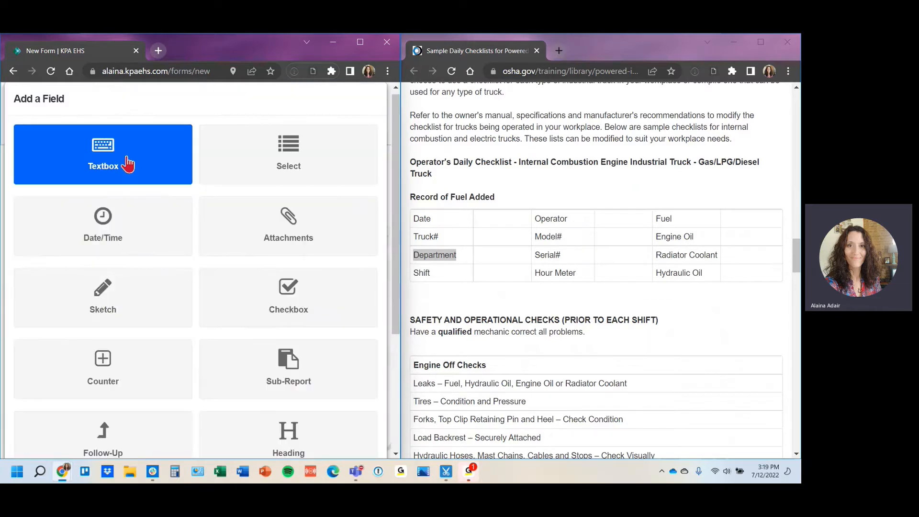
left_click(127, 163)
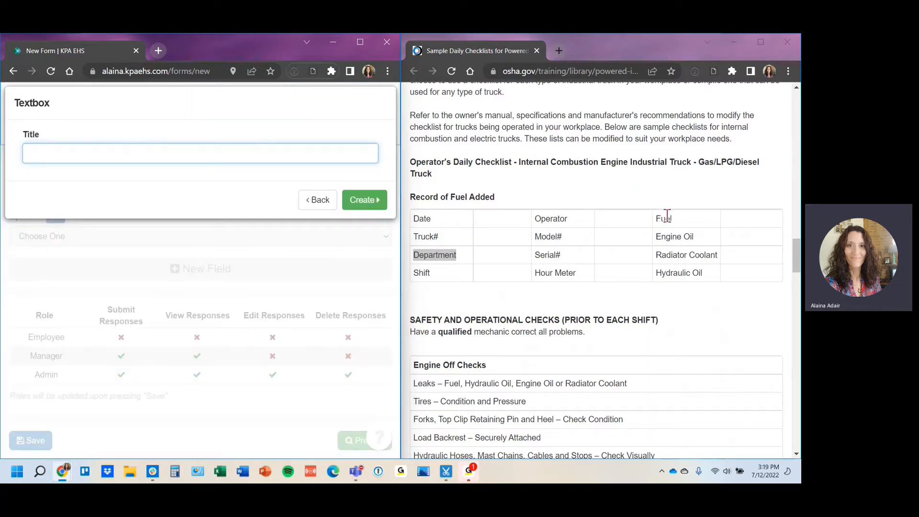
double_click(667, 218)
key("ctrl+c")
left_click(65, 153)
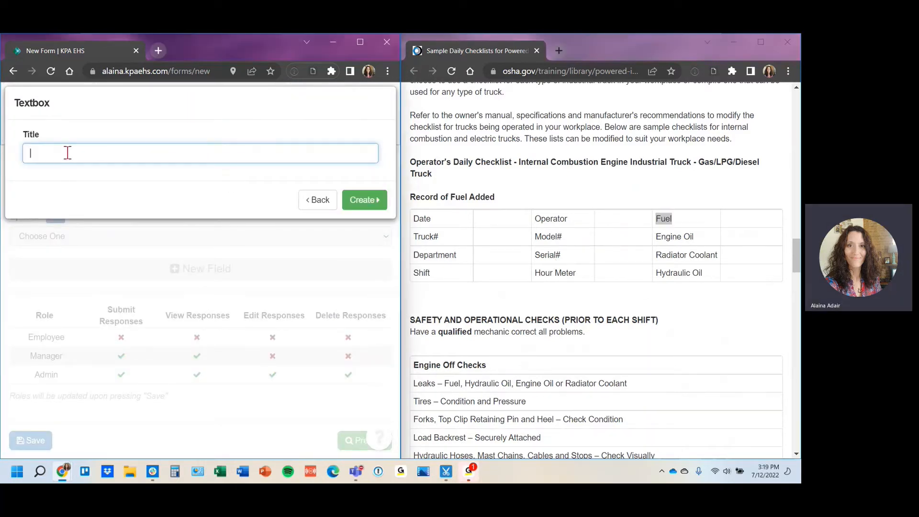
key("ctrl+v")
left_click(372, 198)
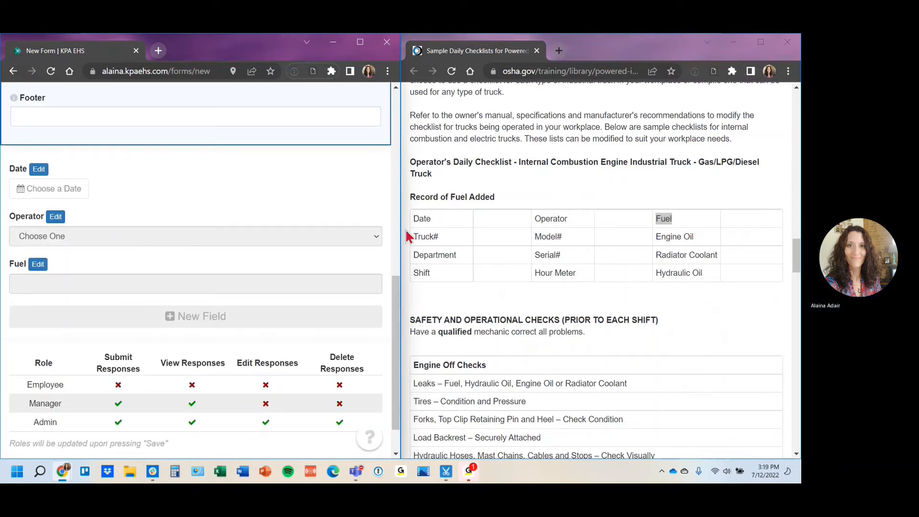
Widen the form builder window beside the OSHA page and collapse the site's side navigation
left_click_drag(405, 221, 495, 228)
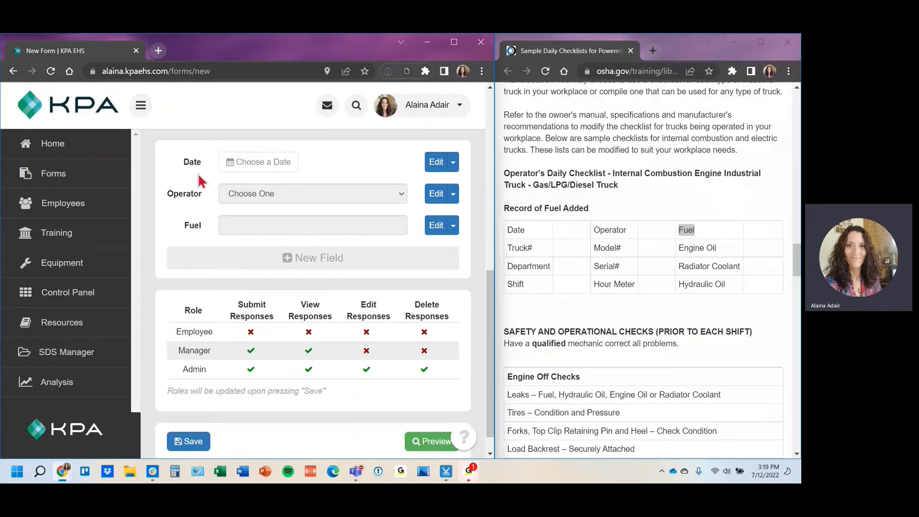
left_click(140, 106)
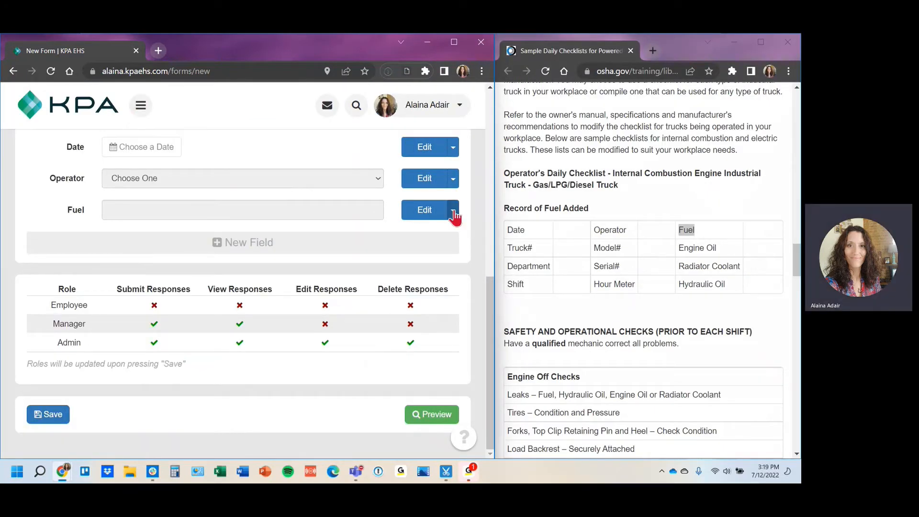
scroll(453, 220, "up", 1)
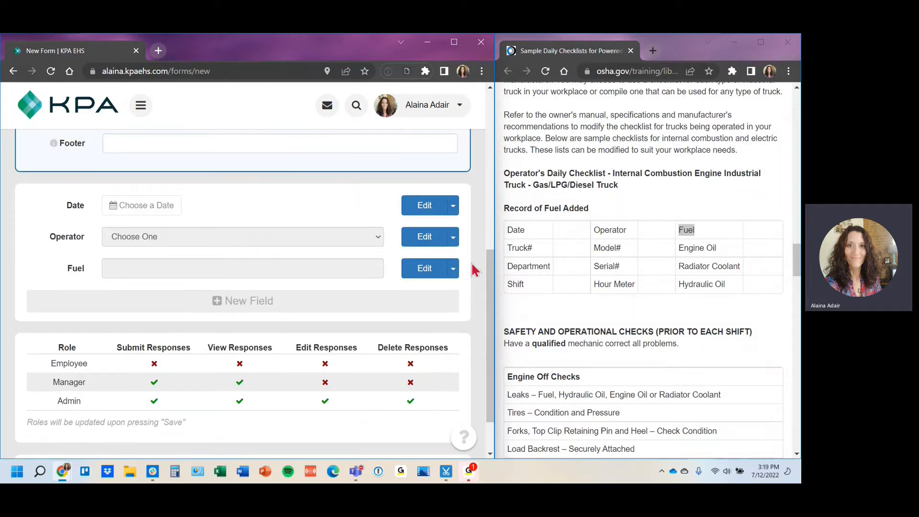
Duplicate the Fuel field with the number of fields to add set to 10, titling the first copy "Truck #"
left_click(452, 278)
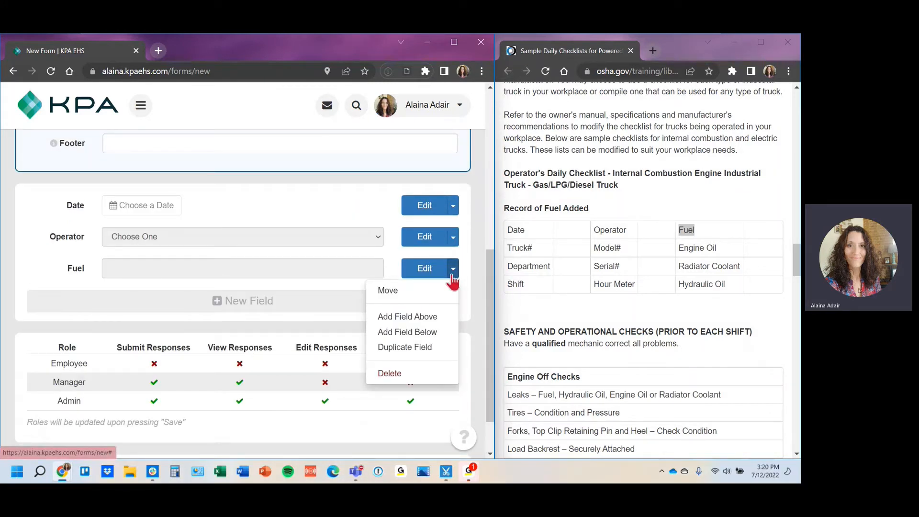
left_click(445, 349)
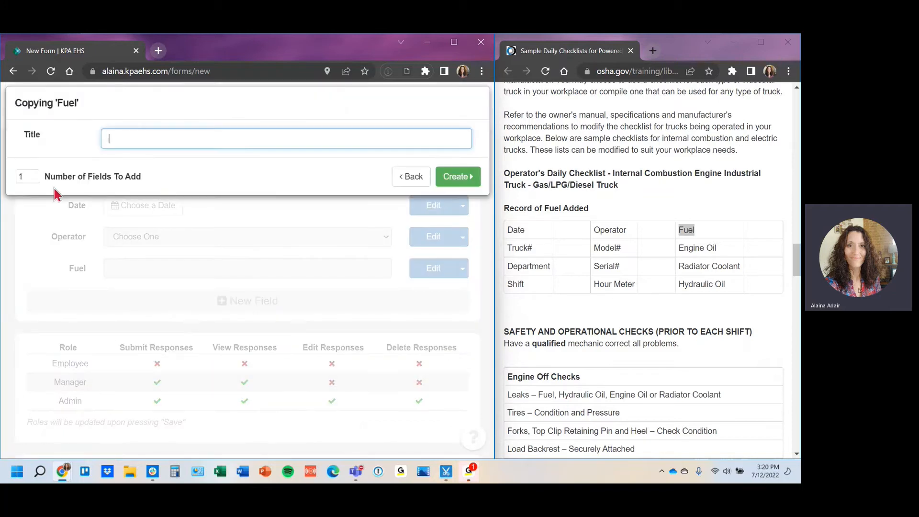
left_click(22, 176)
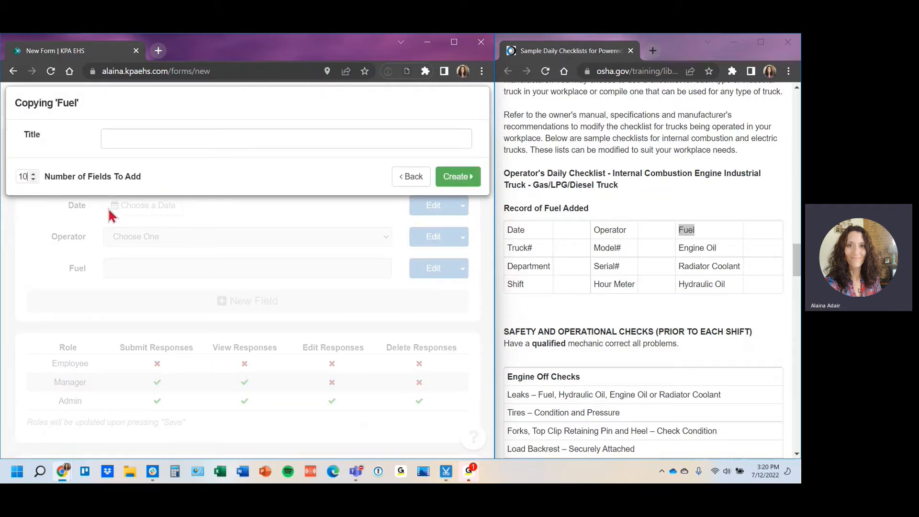
left_click(204, 138)
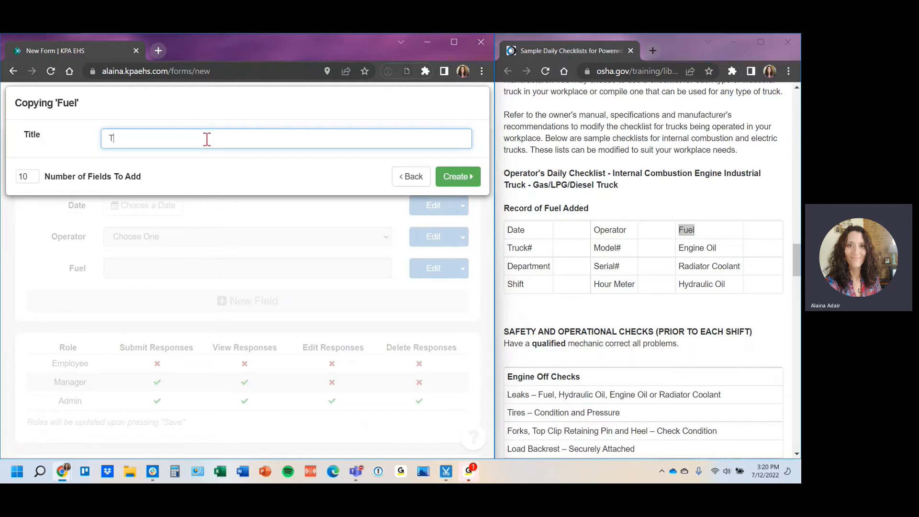
type("Truck #")
key("Return")
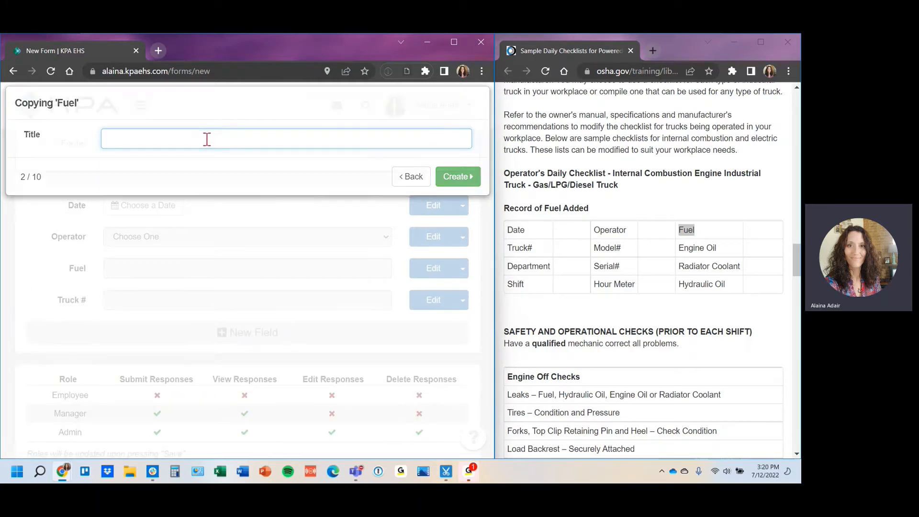
Create the second and third copies of the Fuel field, titled "Model #" and "Engine Oil"
type("Model")
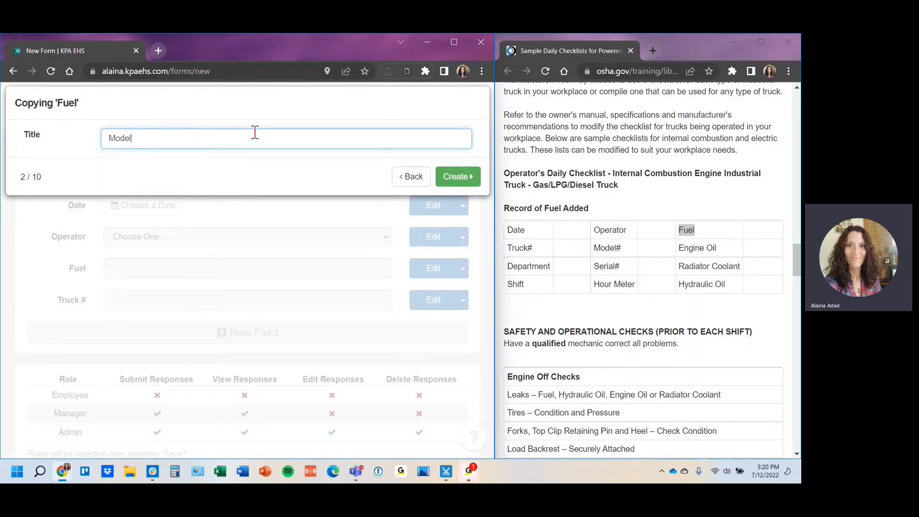
type(" #")
key("Return")
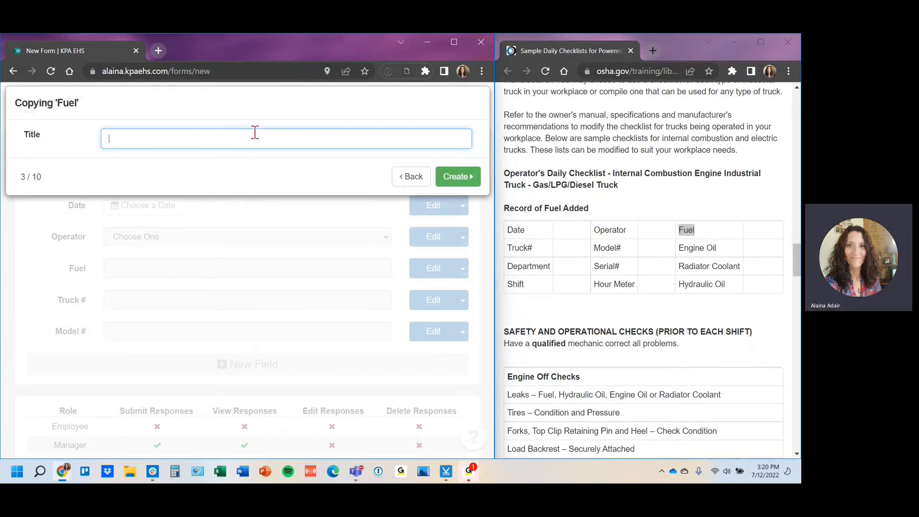
type("Engine Oil")
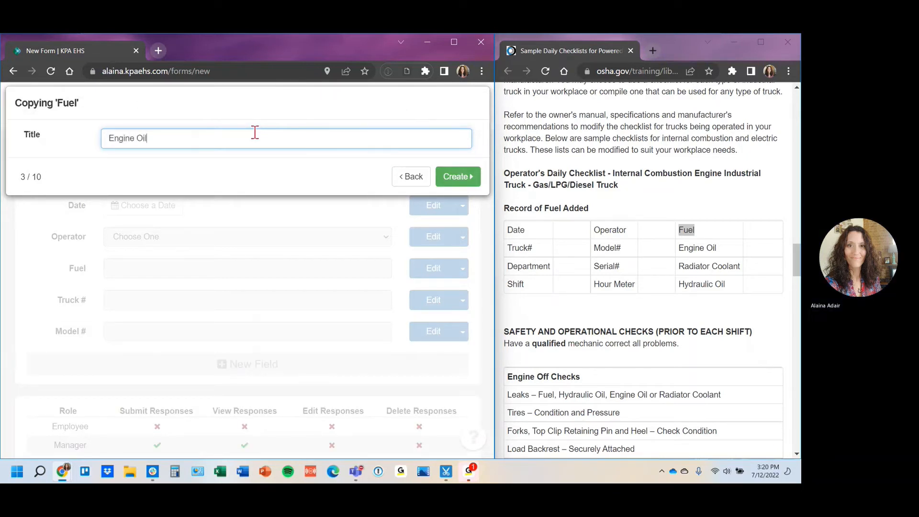
key("Return")
Create two more copies of the Fuel field, titled "Department" and "Serial #"
type("Depar")
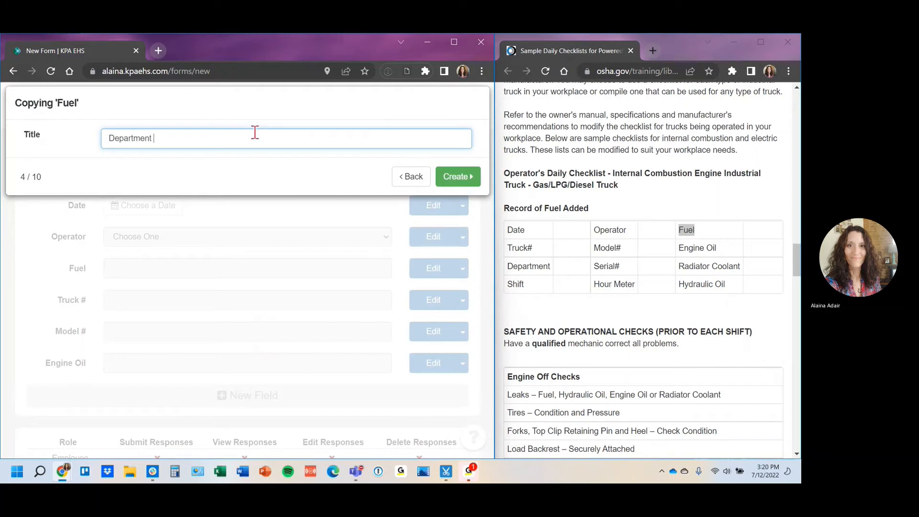
type("tment")
key("Return")
type("D")
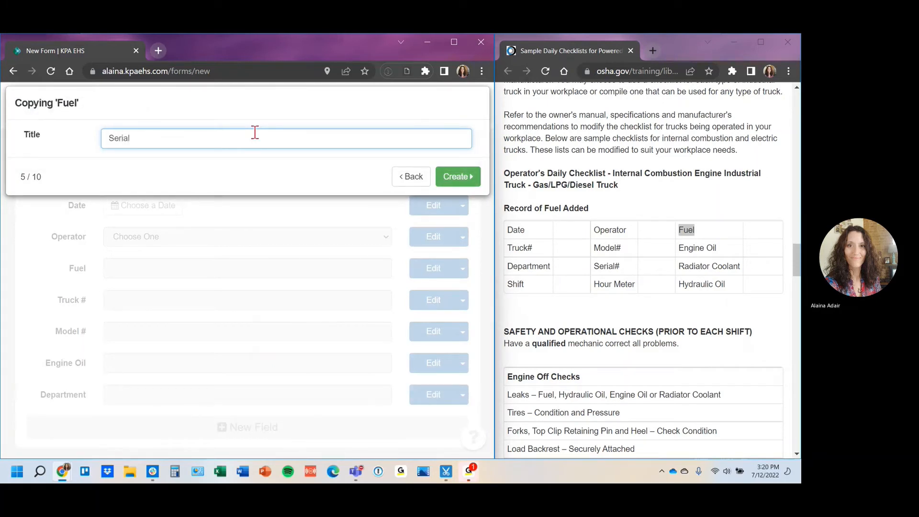
type("erial #")
key("Return")
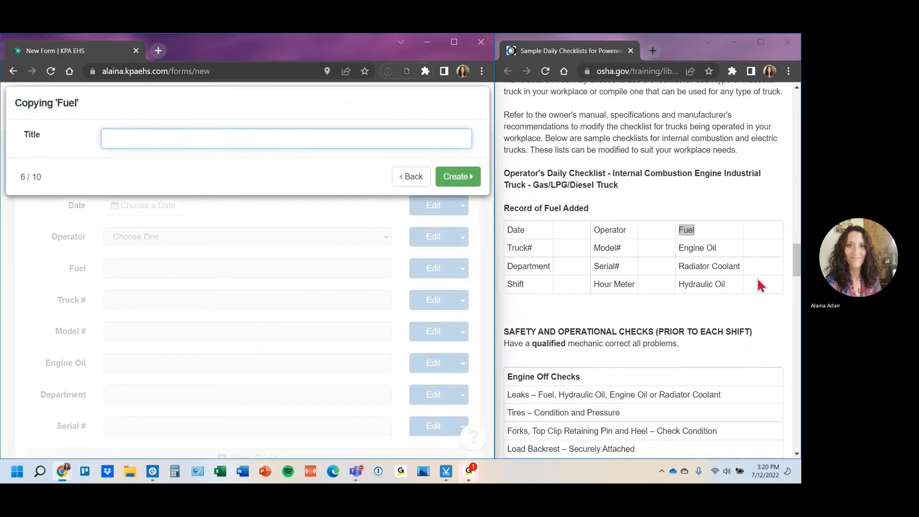
Create a "Radiator Coolant" copy using the title from the OSHA table, and end the duplication without adding the remaining fields
left_click(738, 265)
left_click_drag(738, 265, 679, 268)
key("ctrl+c")
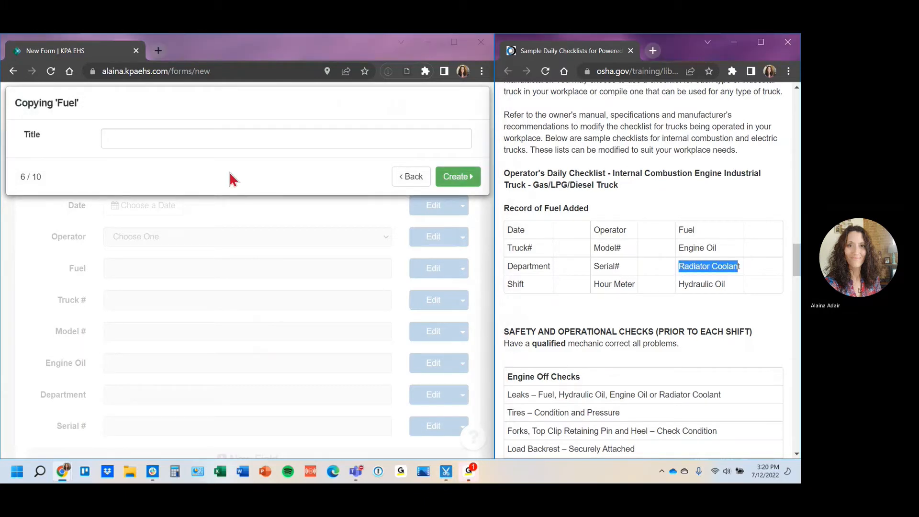
left_click(246, 144)
key("ctrl+v")
key("Return")
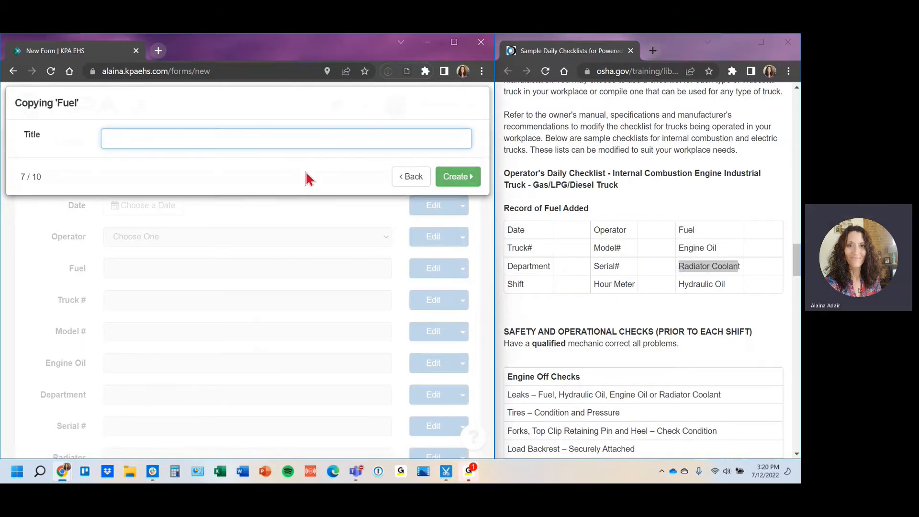
left_click(107, 339)
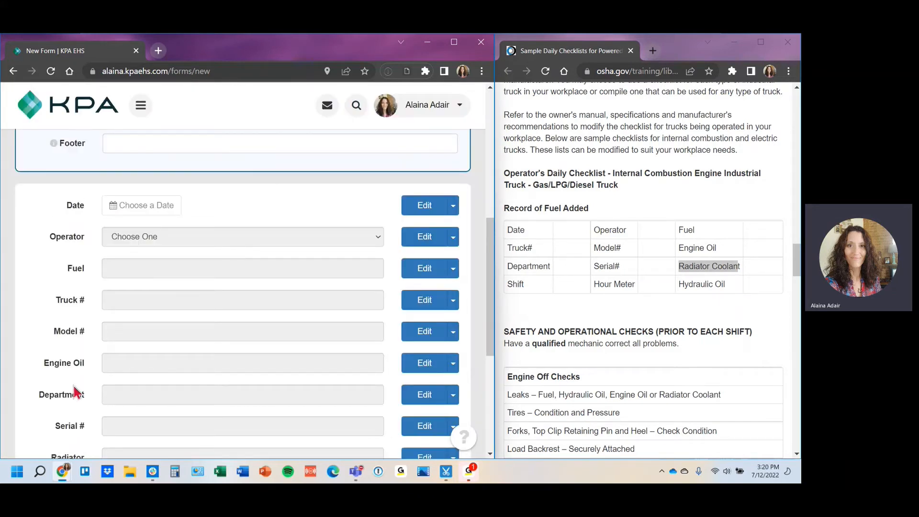
Reorder the form fields so that Engine Oil sits directly above Model #
scroll(77, 387, "down", 2)
scroll(88, 373, "up", 1)
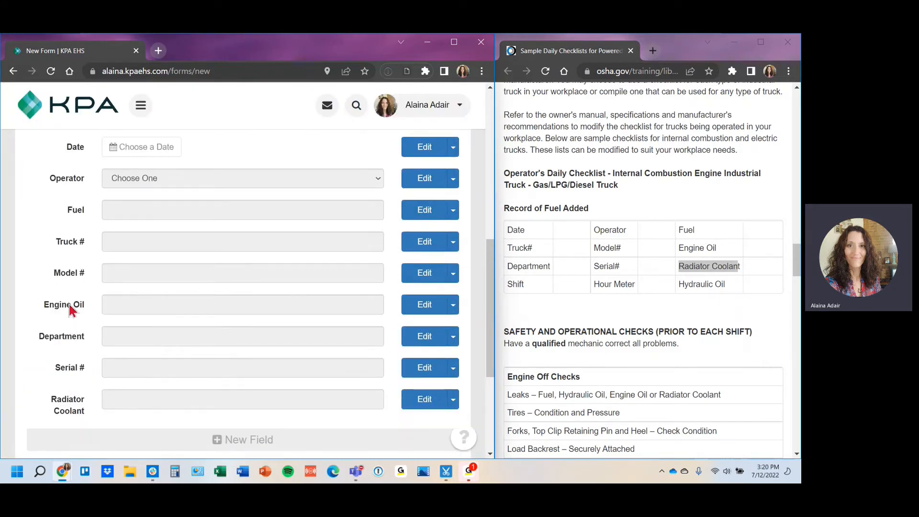
left_click_drag(70, 310, 68, 272)
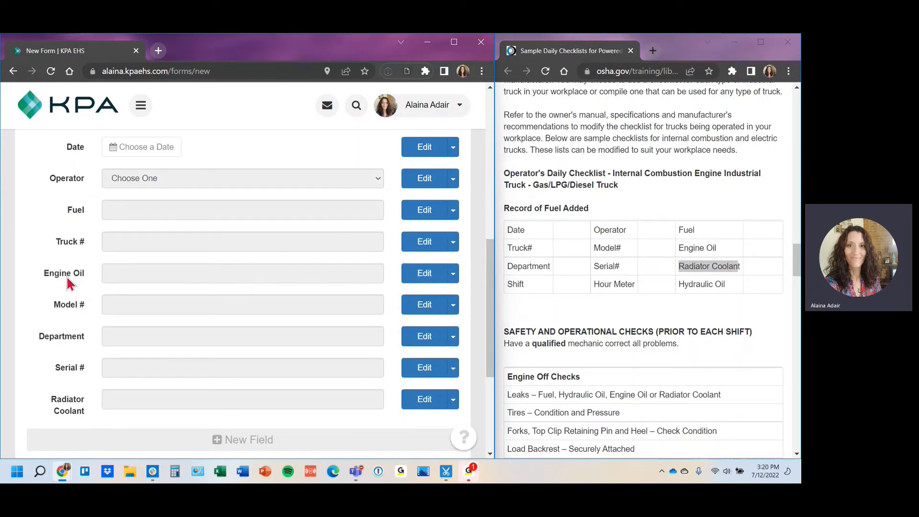
Move the Engine Oil field to the position between Date and Operator
left_click(453, 277)
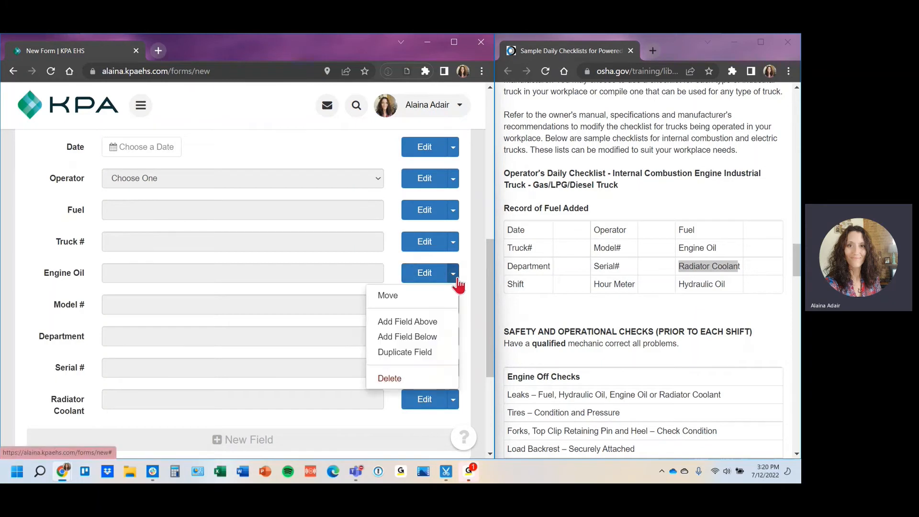
left_click(406, 296)
scroll(164, 296, "up", 2)
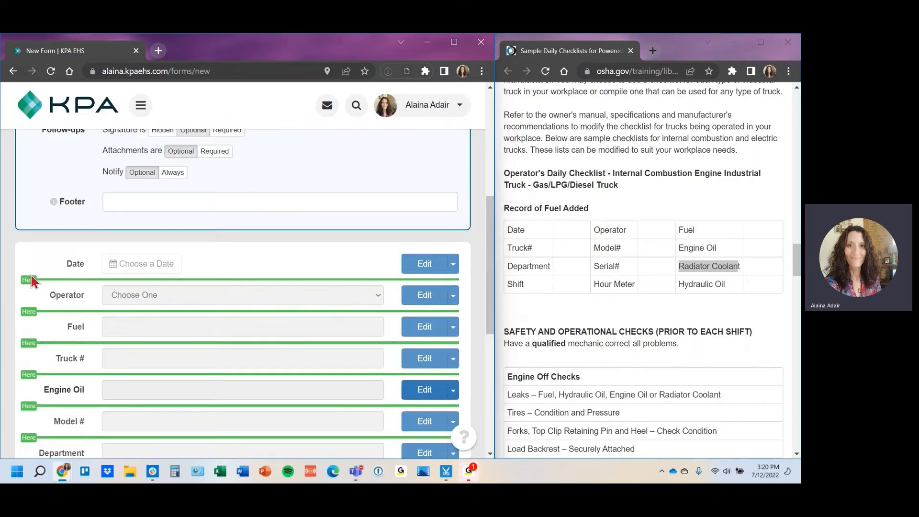
left_click(29, 280)
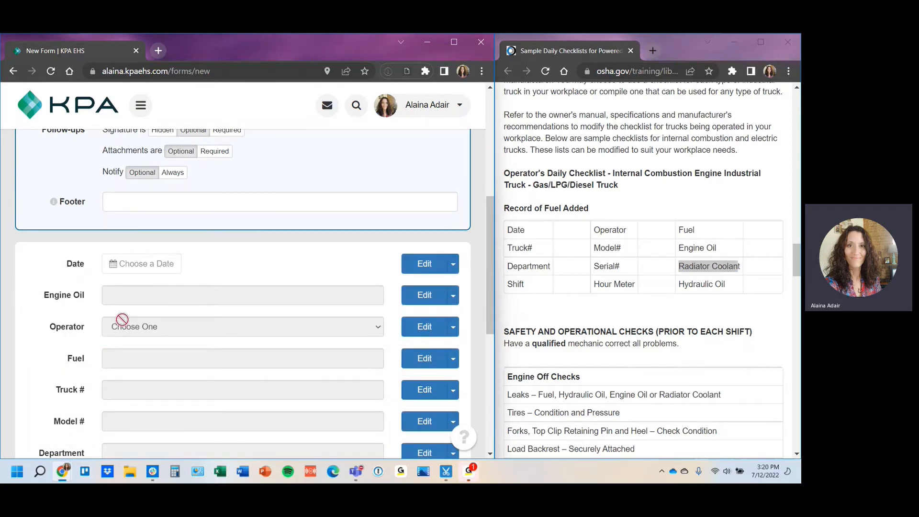
Add a heading titled "General Details" and move it above the Date field
scroll(122, 319, "down", 3)
left_click(172, 396)
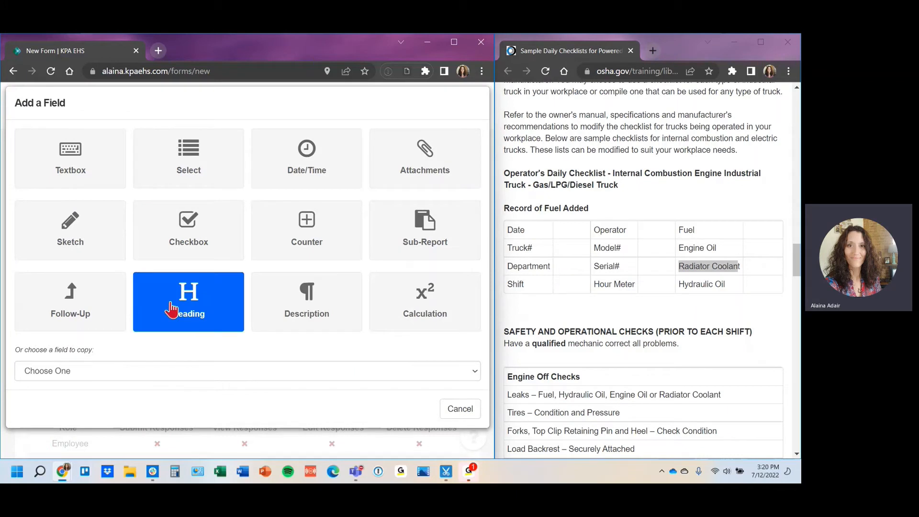
left_click(173, 308)
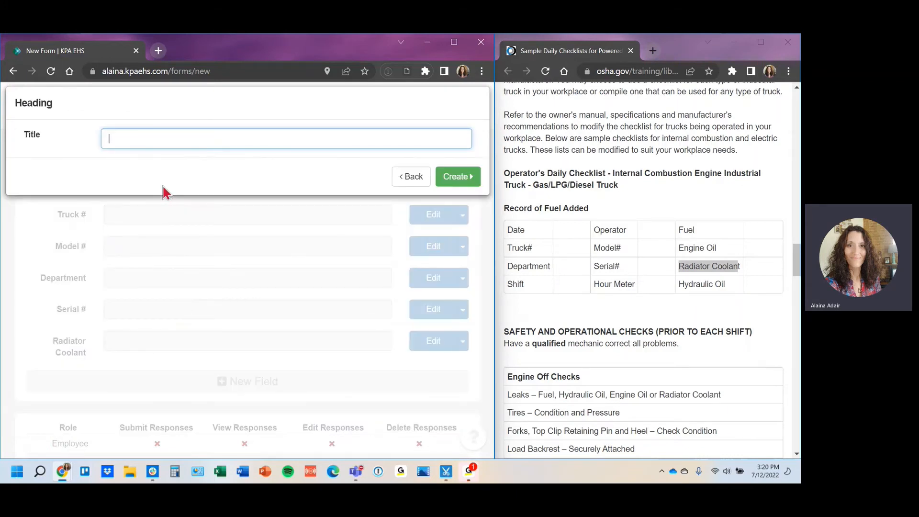
type("General Details")
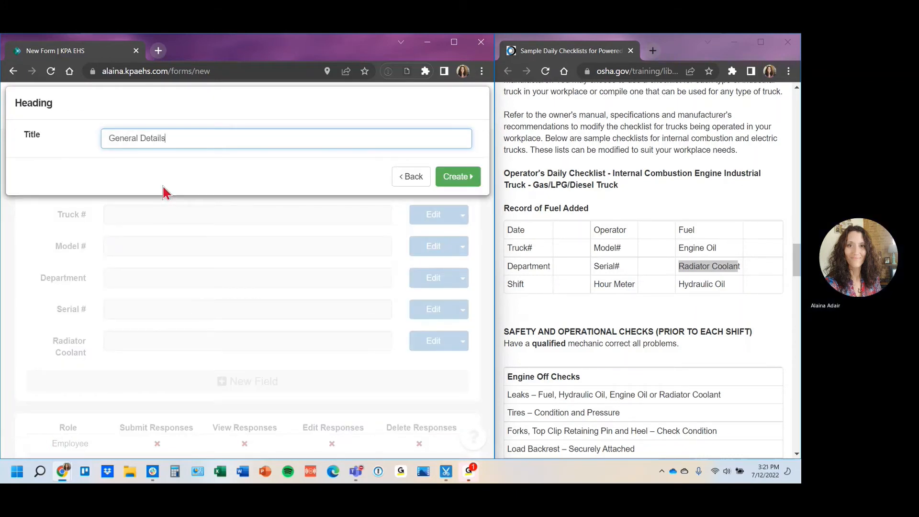
key("Return")
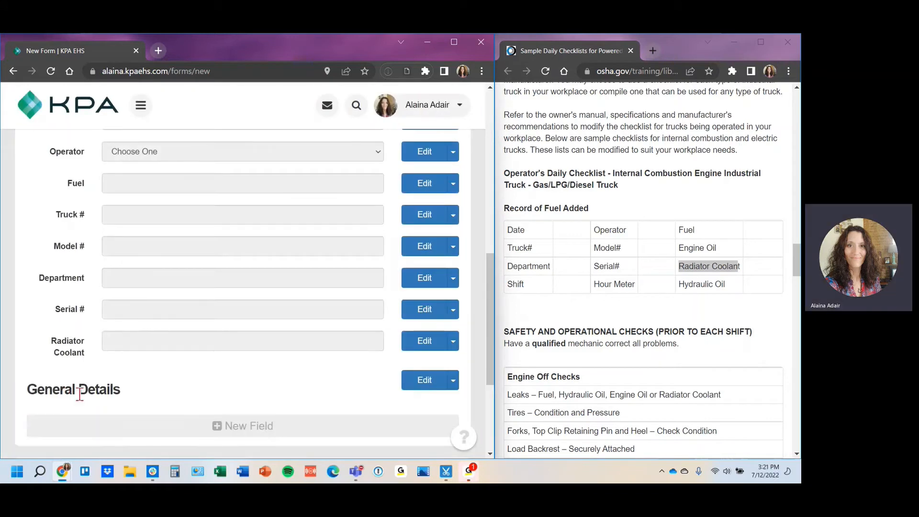
left_click_drag(78, 393, 82, 223)
scroll(195, 410, "down", 3)
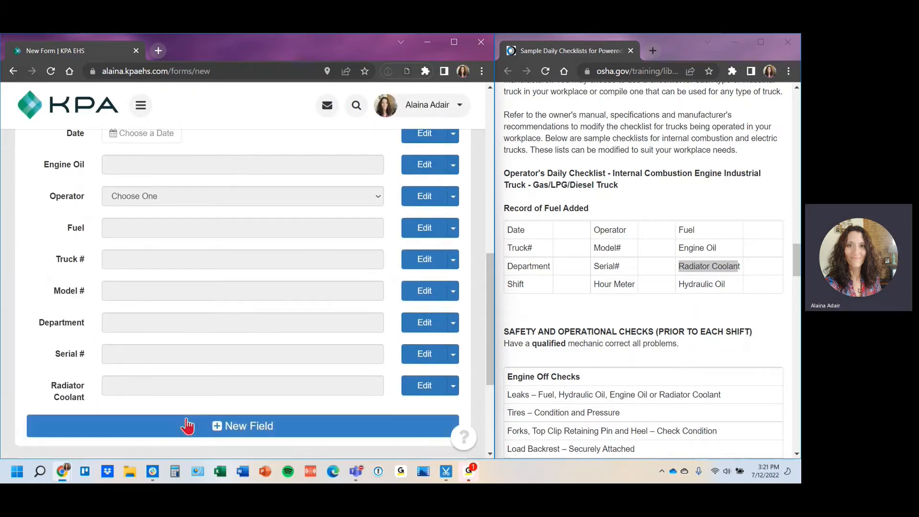
Add an "Engine Off Checks" heading below Radiator Coolant, copying its title from the OSHA checklist
left_click(185, 426)
left_click_drag(585, 378, 508, 381)
key("ctrl+c")
scroll(619, 328, "down", 5)
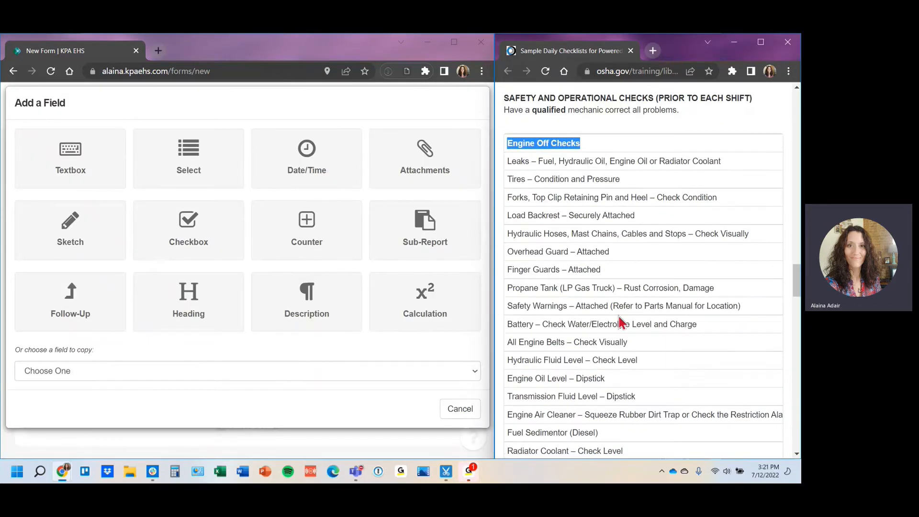
left_click(190, 287)
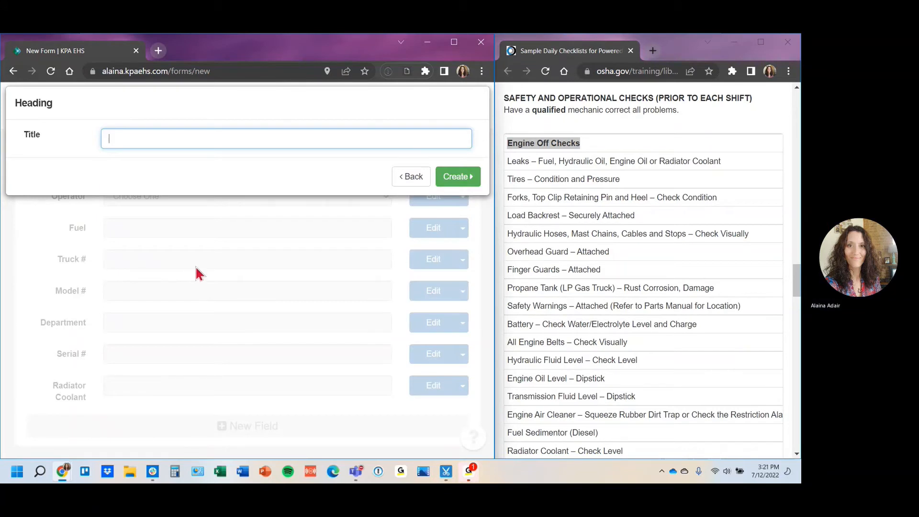
key("ctrl+v")
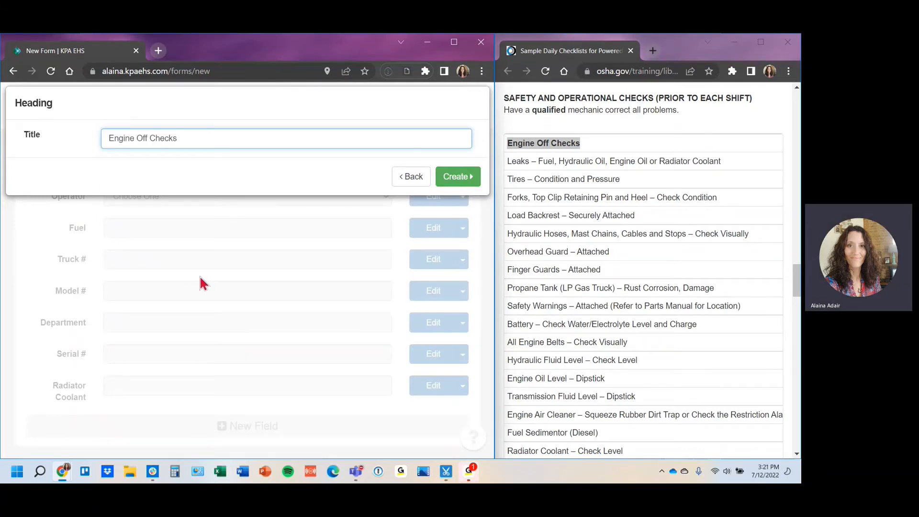
key("Return")
scroll(149, 358, "down", 2)
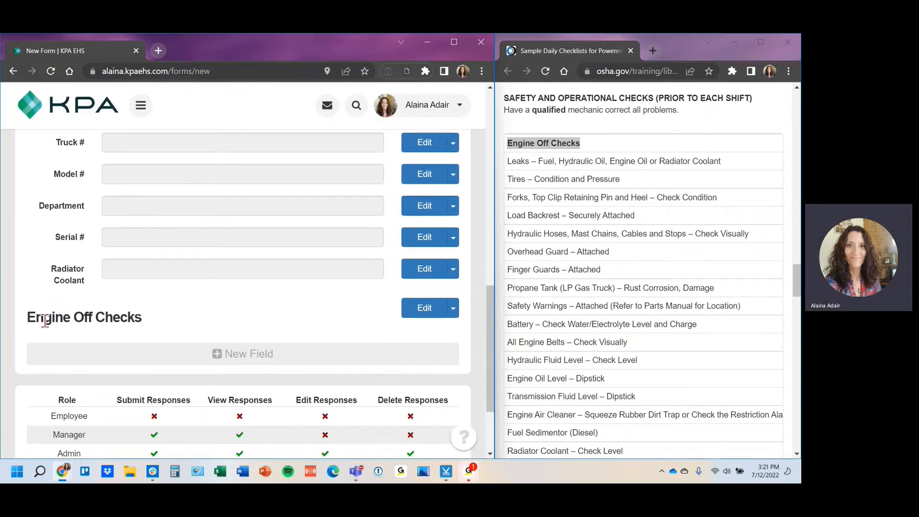
scroll(225, 301, "up", 5)
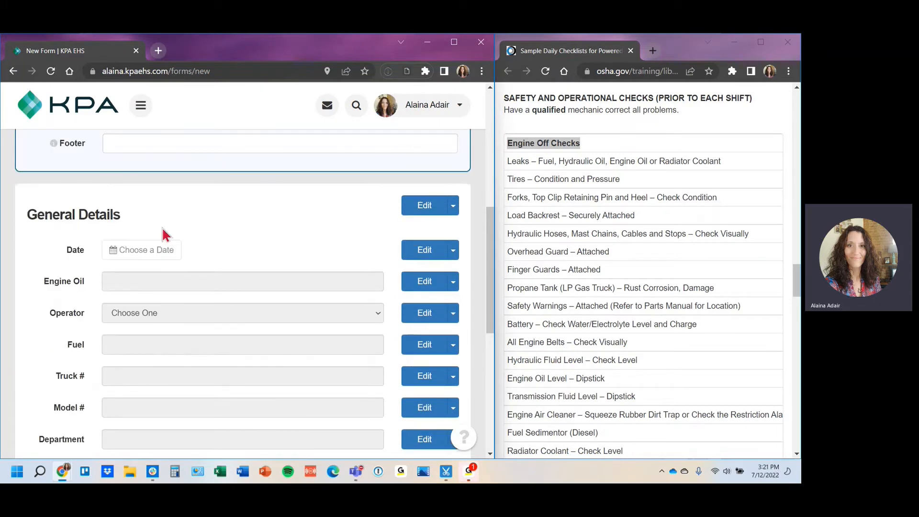
scroll(160, 349, "down", 2)
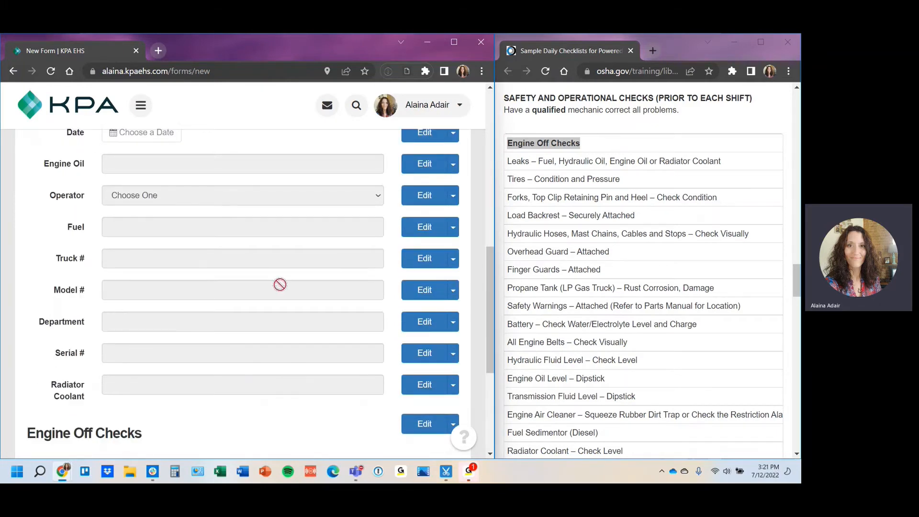
scroll(280, 284, "down", 2)
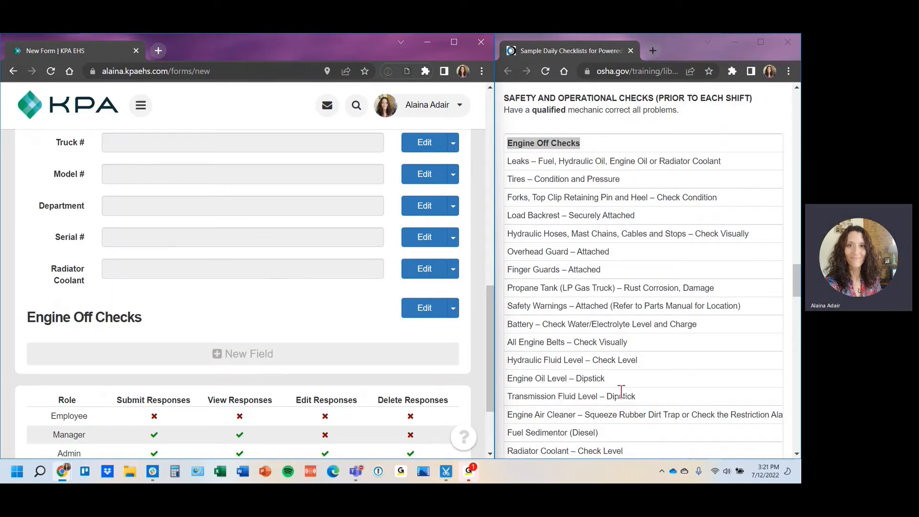
Enlarge the OSHA checklist page and examine the answer columns of the Engine Off Checks table
left_click(760, 42)
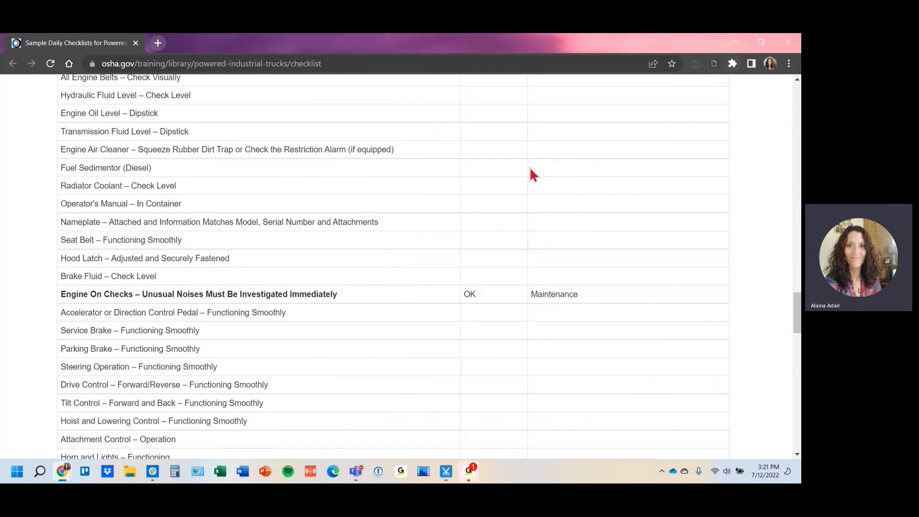
scroll(457, 287, "up", 3)
scroll(455, 312, "up", 2)
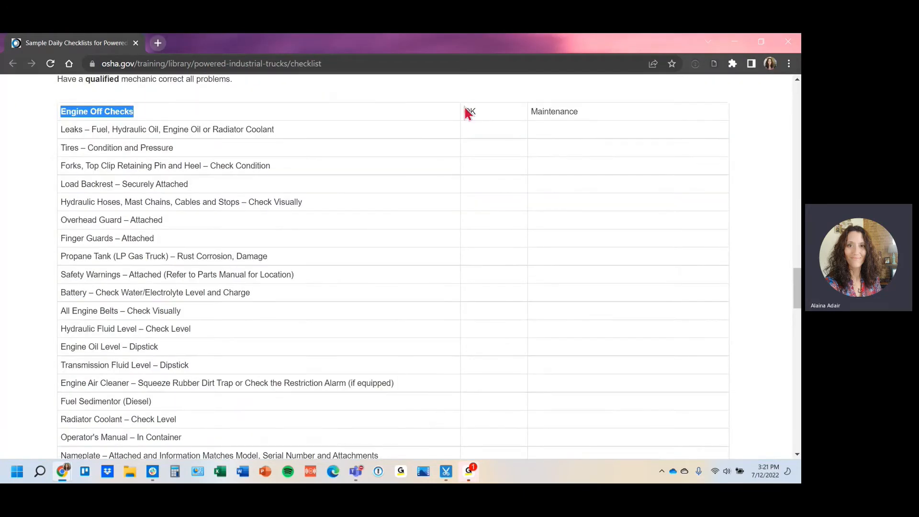
left_click_drag(465, 110, 577, 108)
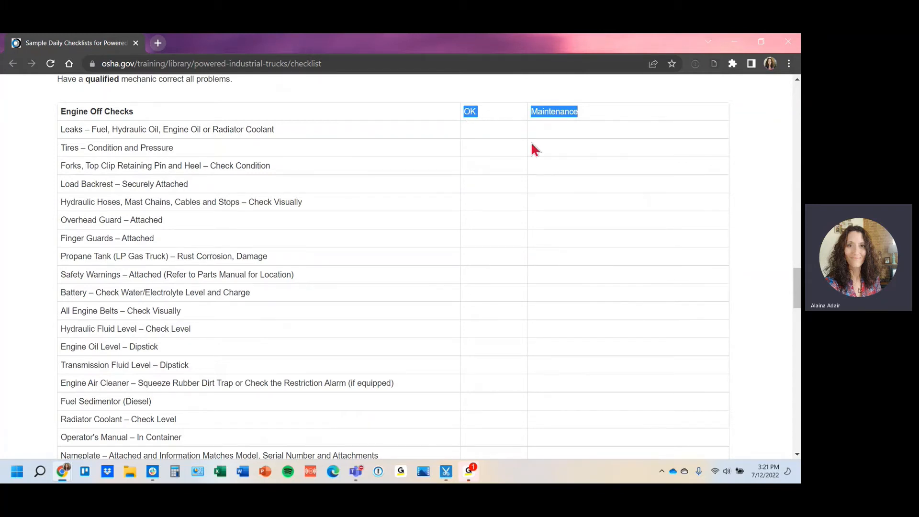
double_click(474, 111)
double_click(551, 113)
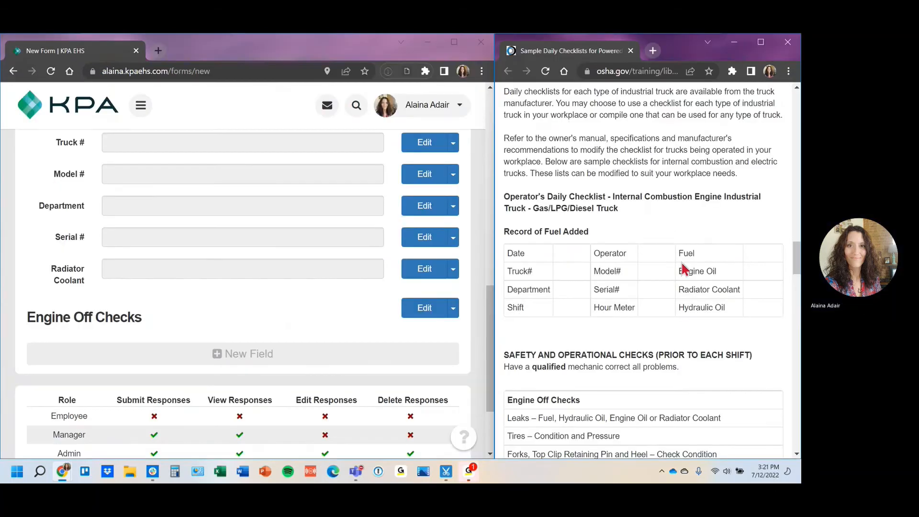
Create a Select field under Engine Off Checks titled "Leaks – Fuel, Hydraulic Oil, Engine Oil or Radiator Coolant", copied from the OSHA list
scroll(684, 267, "down", 3)
left_click_drag(722, 249, 506, 248)
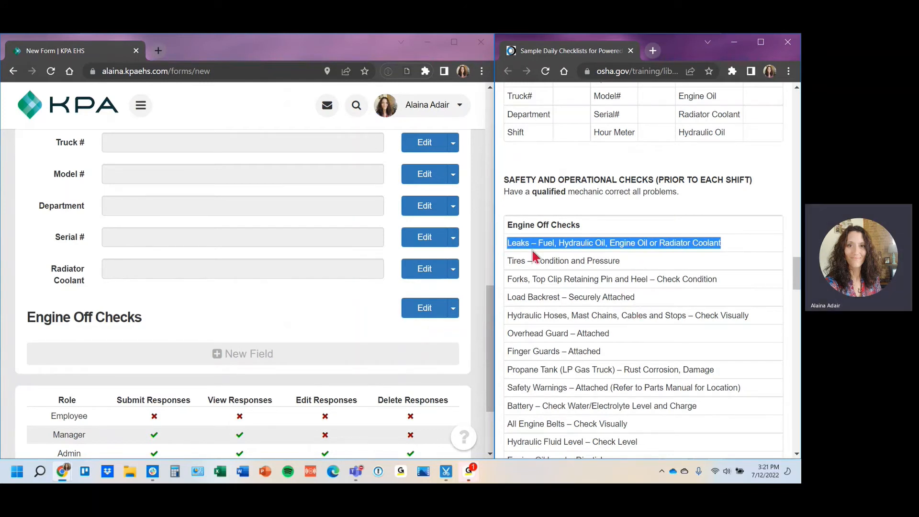
left_click(106, 355)
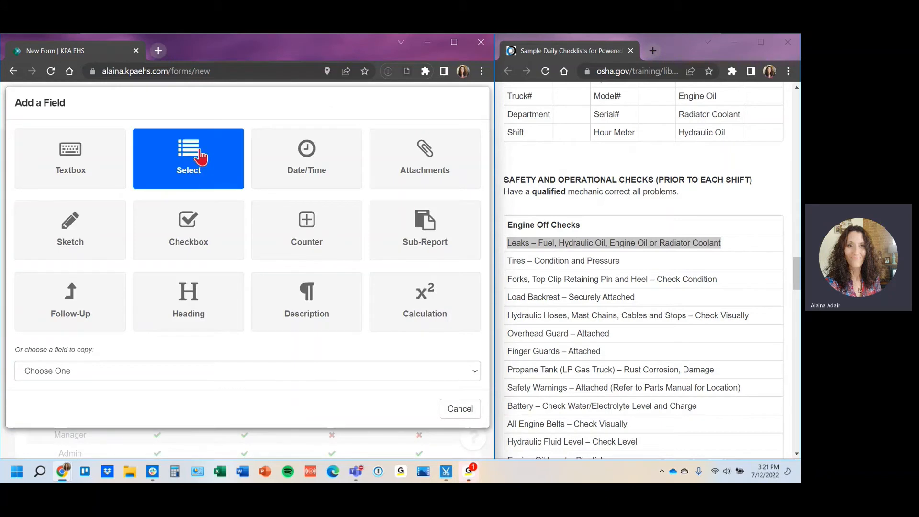
left_click(216, 178)
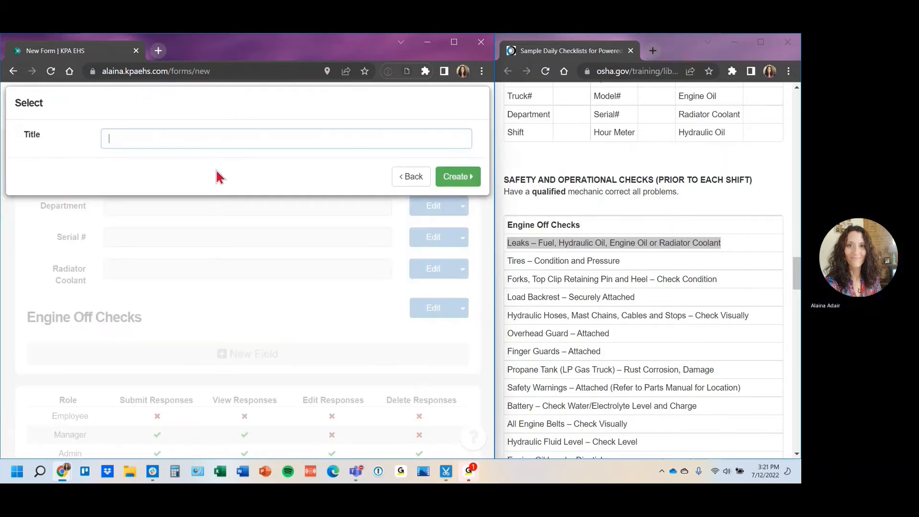
type("Leaks – Fuel, Hydraulic Oil, Engine Oil or Radiator Coolant")
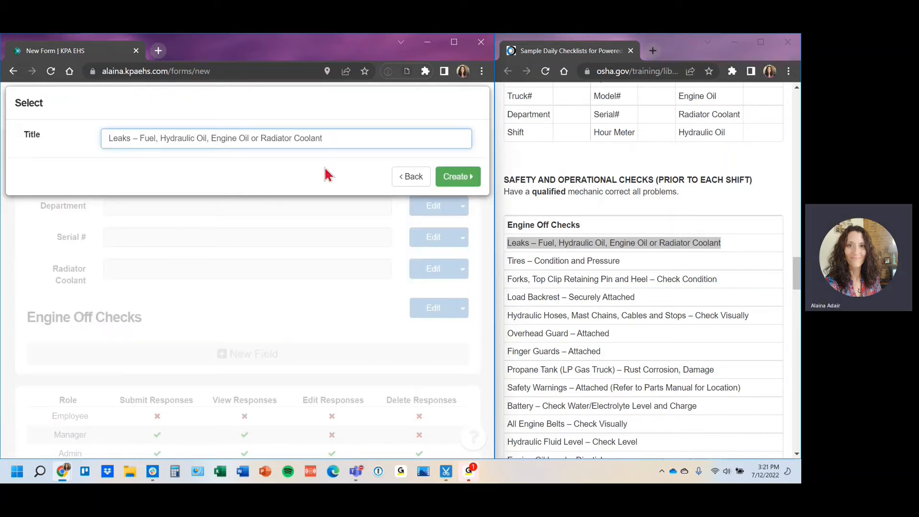
left_click(455, 177)
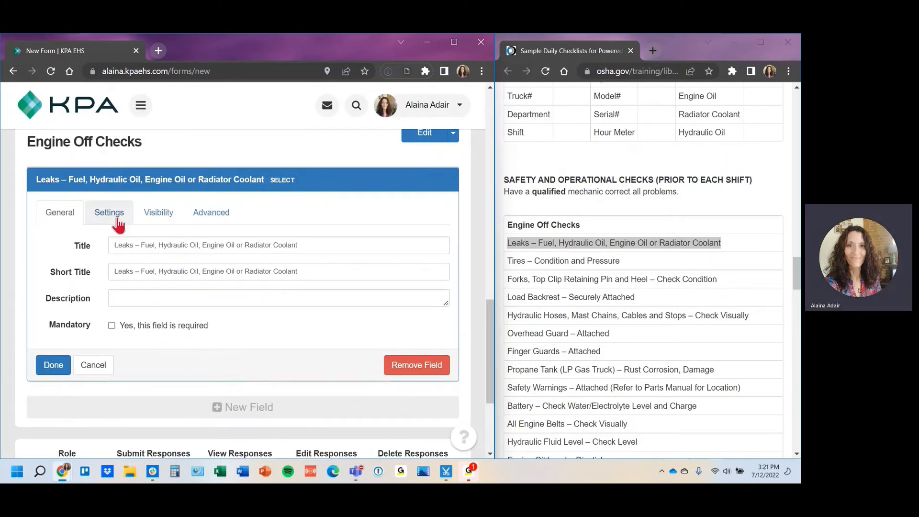
Make the Leaks field mandatory and set its style to Rating
left_click(127, 327)
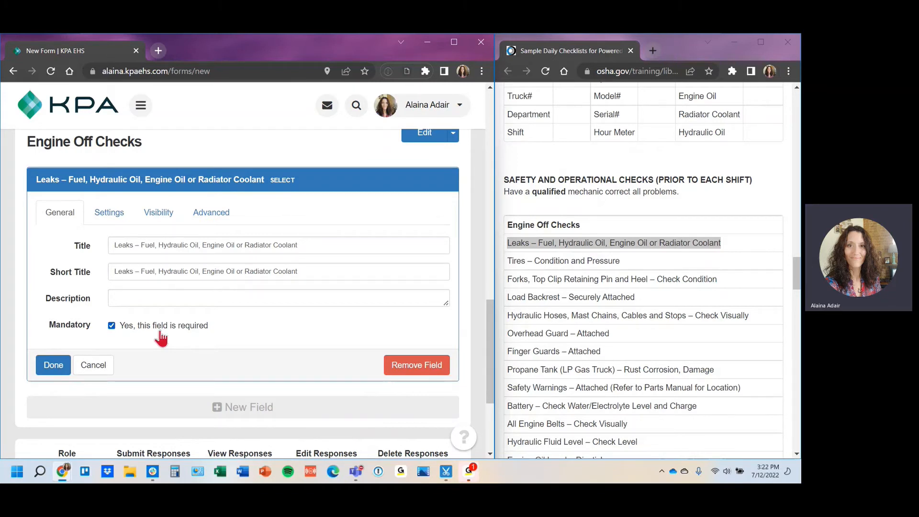
left_click(111, 221)
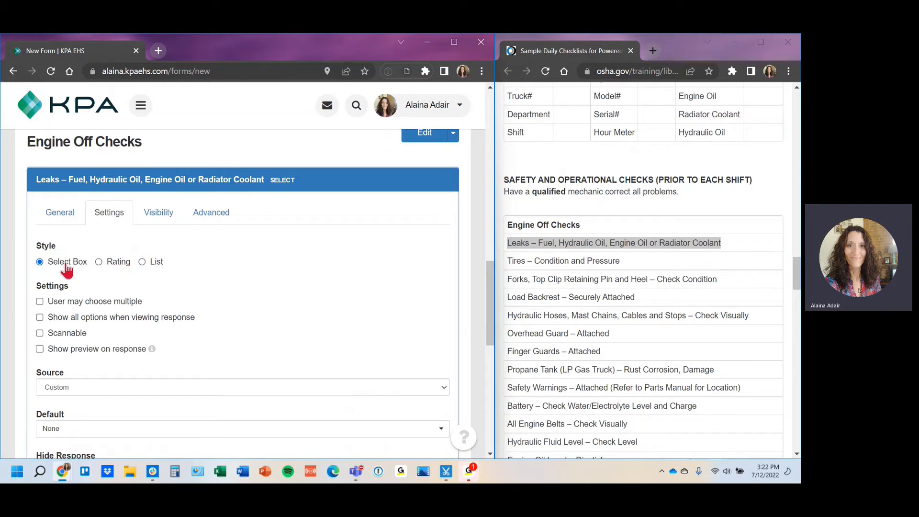
left_click(99, 262)
Add two answer items to the Leaks field, named "OK" and "Maintenance"
scroll(205, 282, "down", 2)
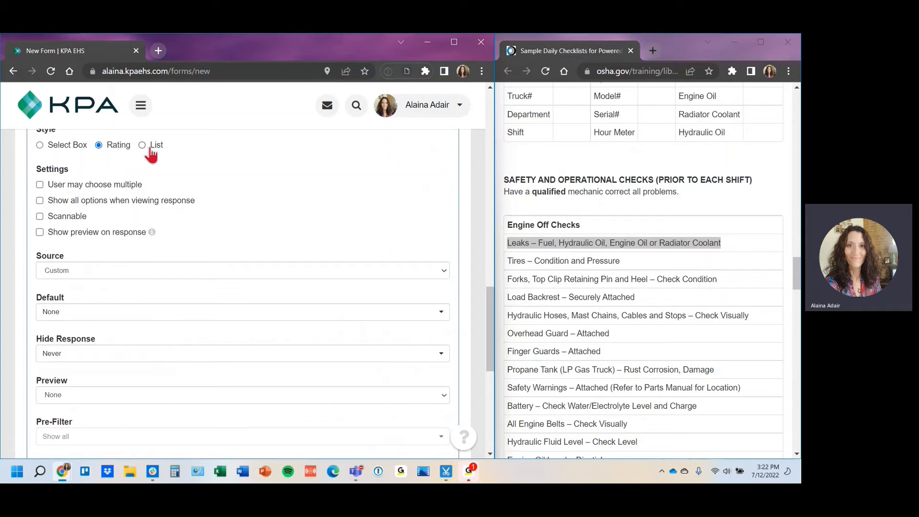
scroll(92, 363, "down", 1)
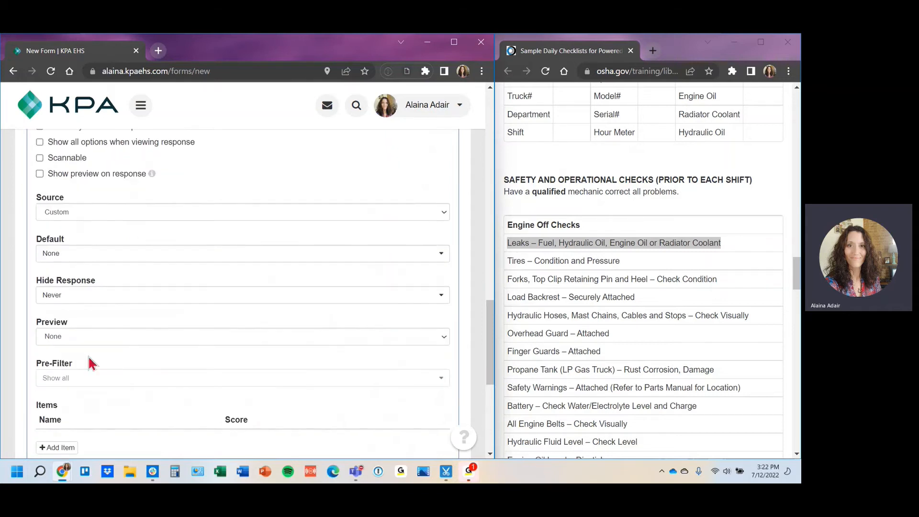
scroll(82, 371, "down", 2)
left_click(45, 335)
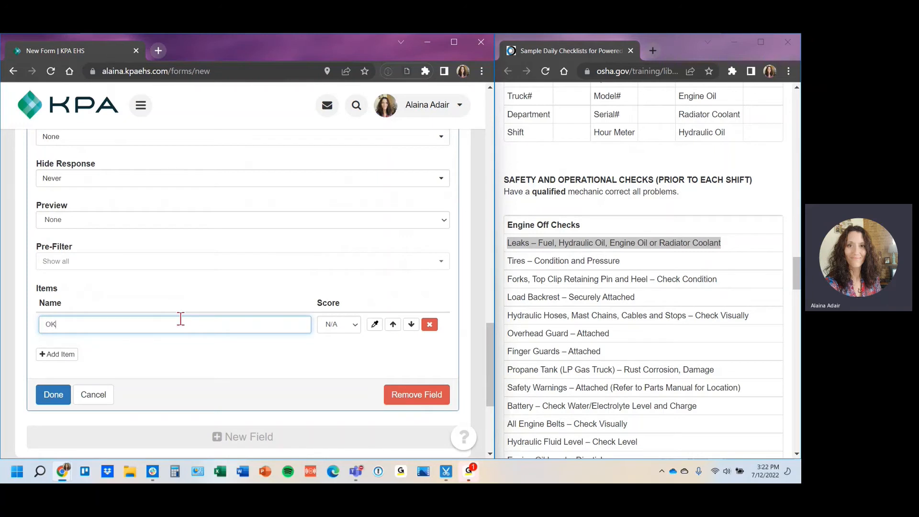
left_click(62, 355)
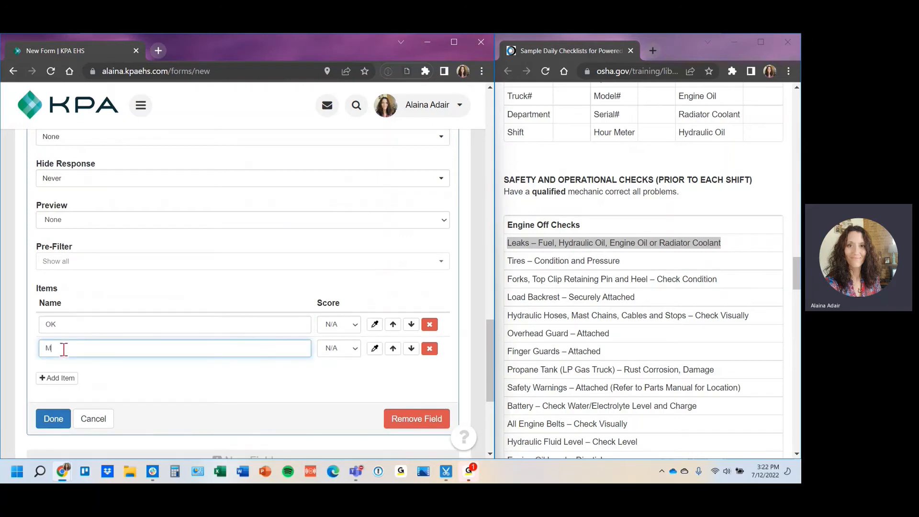
type("Maintenance")
Set the score of OK to 1 and Maintenance to 0, and add a third answer item named "N/A"
left_click(337, 326)
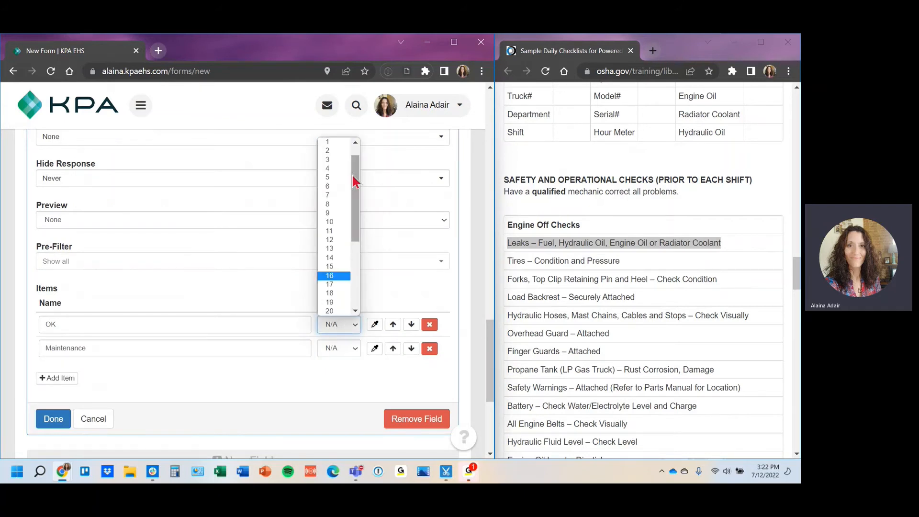
scroll(338, 152, "down", 1)
left_click(337, 143)
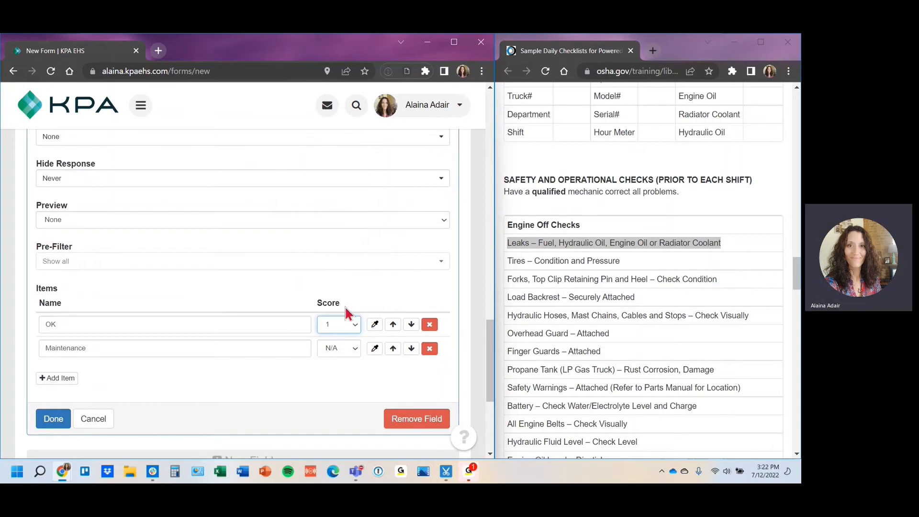
left_click(347, 348)
left_click(338, 168)
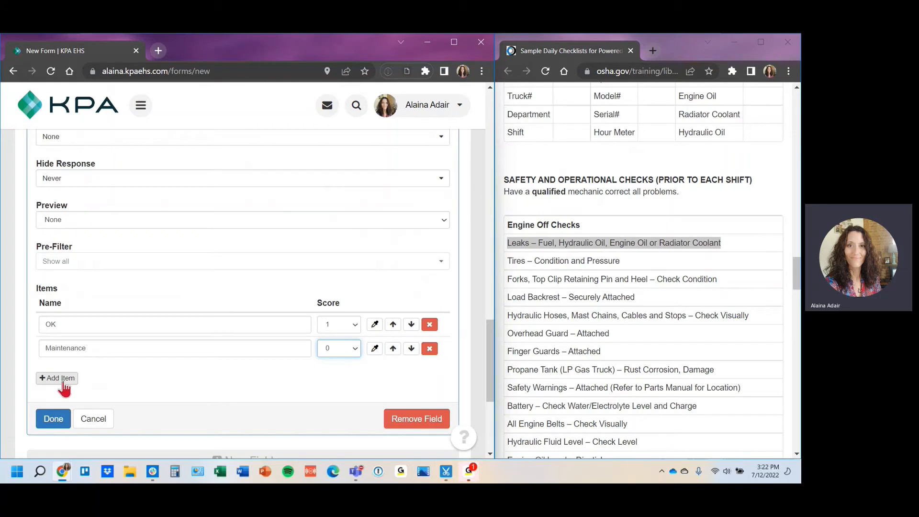
left_click(60, 379)
left_click(76, 376)
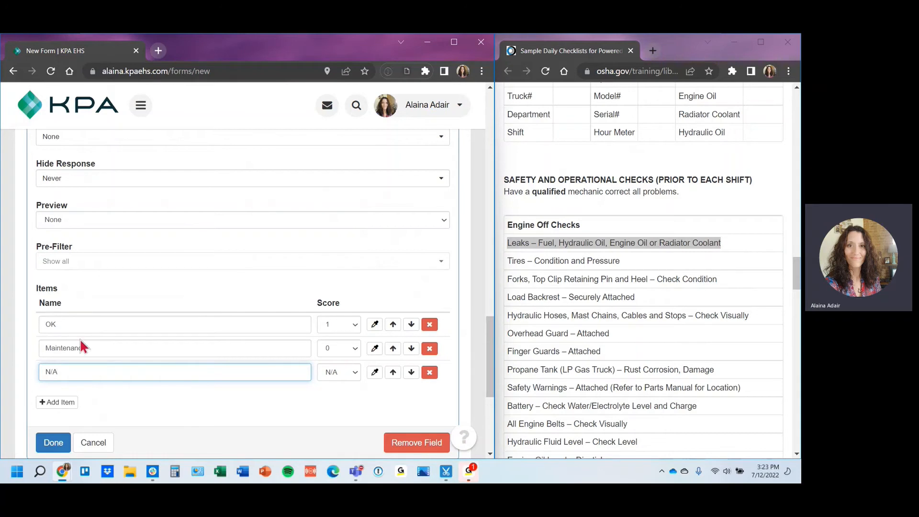
Color the Leaks field's OK item Green and its Maintenance item Red, and finish editing the field
left_click(376, 326)
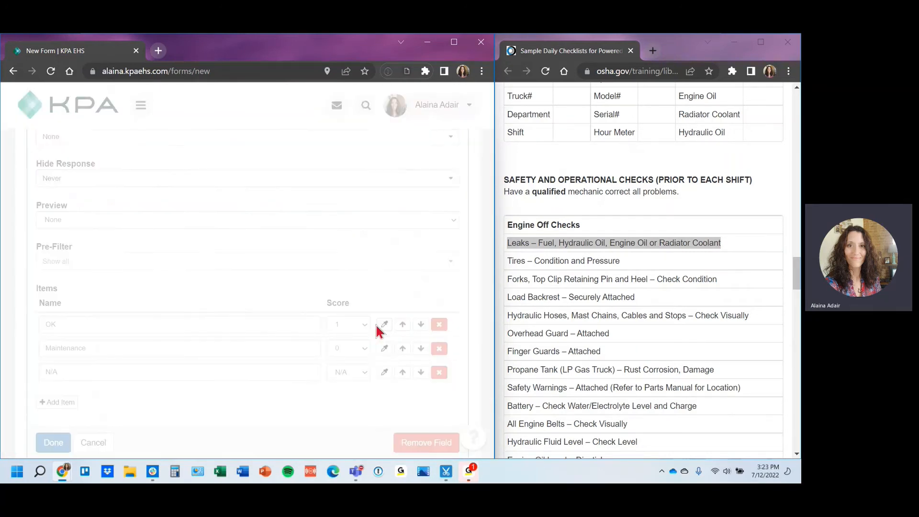
left_click(76, 146)
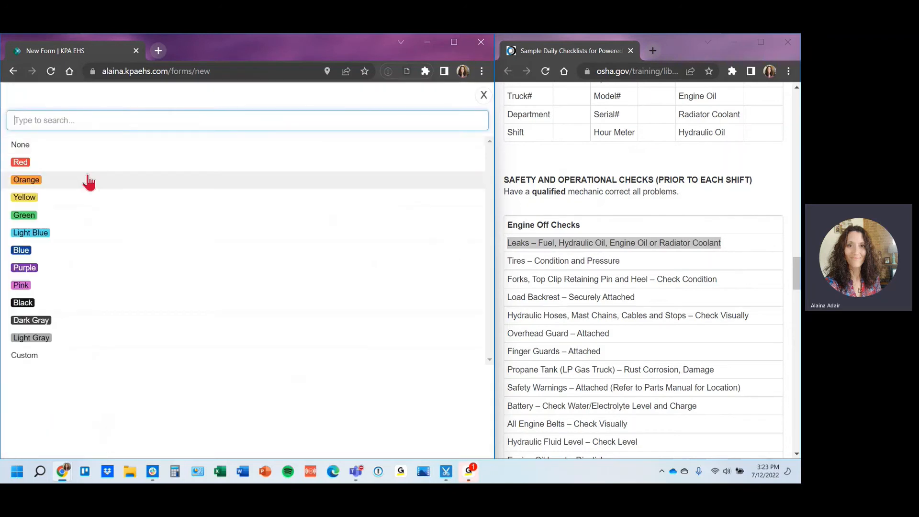
left_click(47, 216)
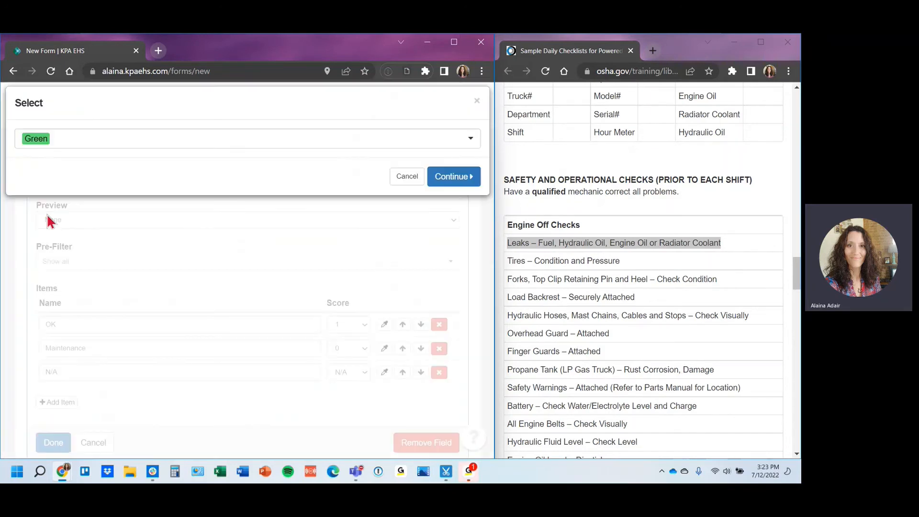
left_click(451, 178)
left_click(373, 350)
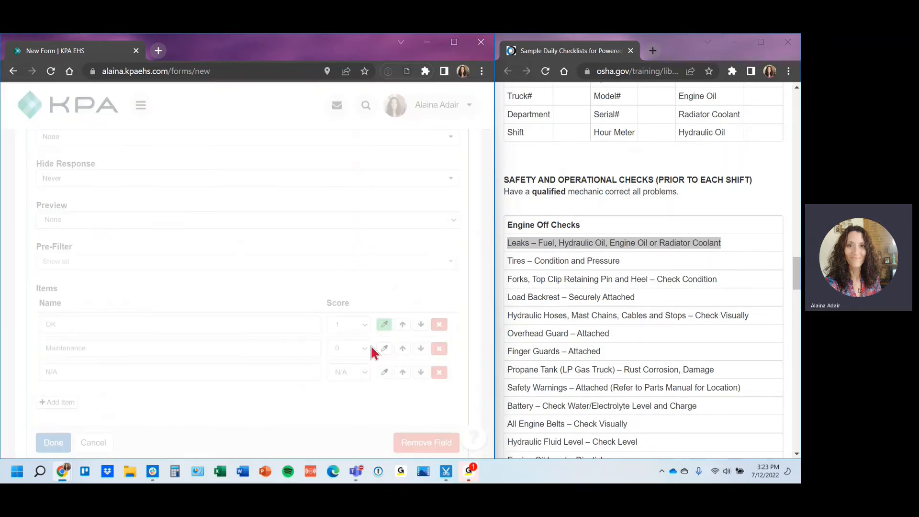
left_click(186, 145)
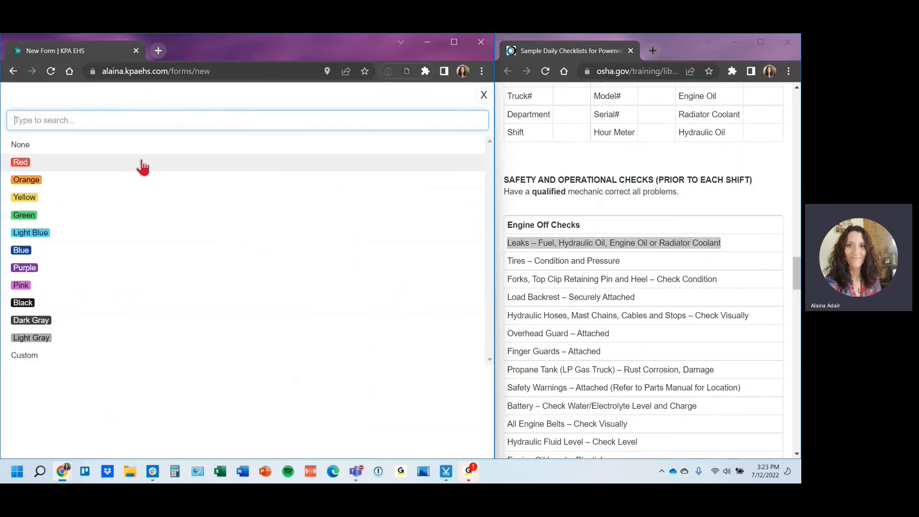
left_click(136, 160)
left_click(465, 189)
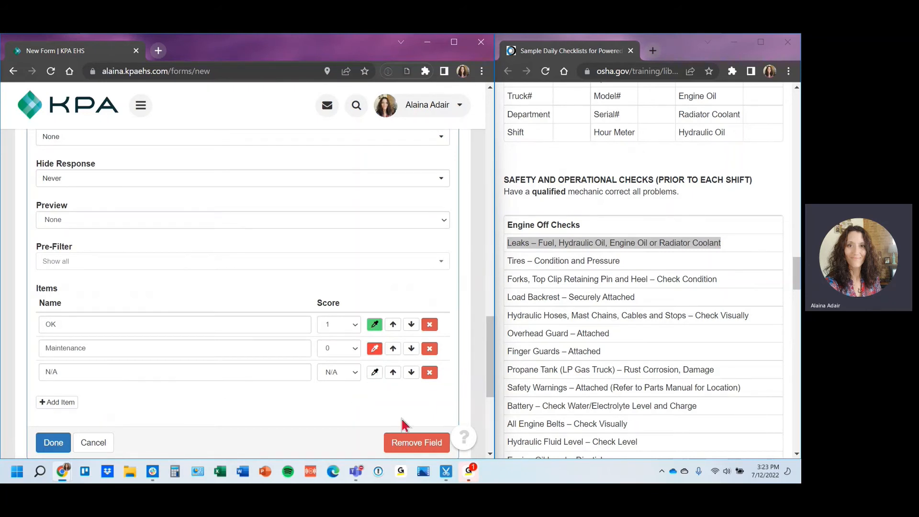
left_click(52, 450)
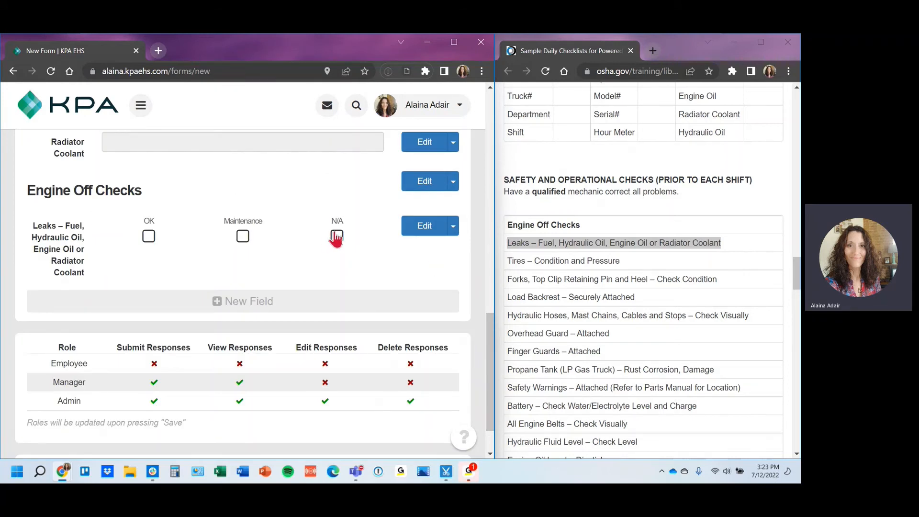
Duplicate the Leaks field with 19 fields to add, titling the first copy "Tires – Condition and Pressure" from the OSHA list
left_click(453, 235)
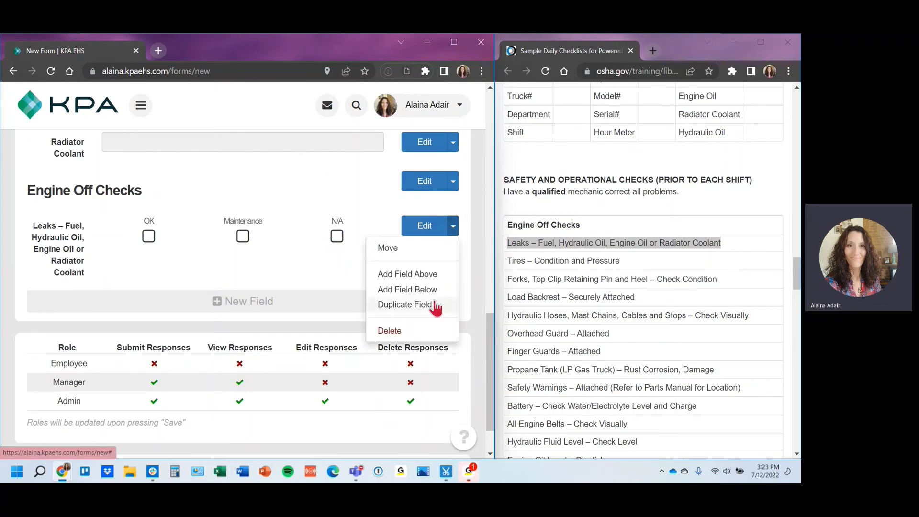
left_click(434, 306)
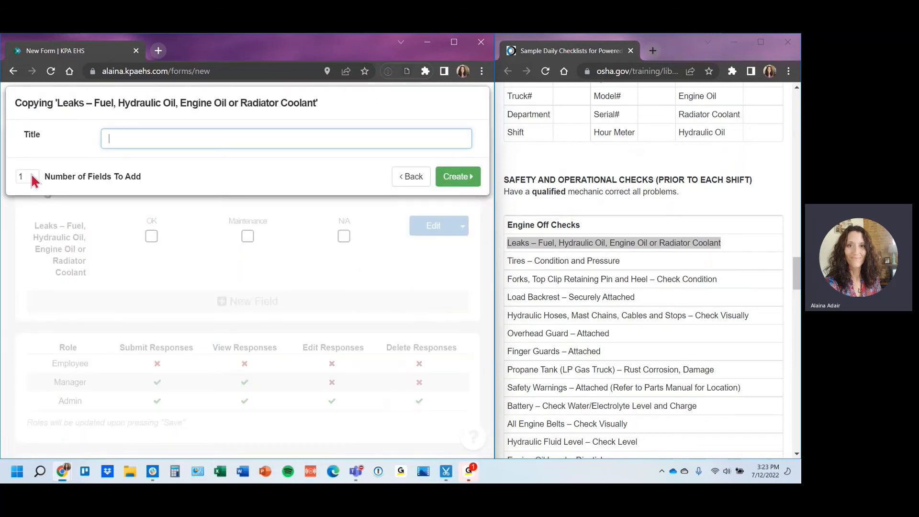
left_click(21, 176)
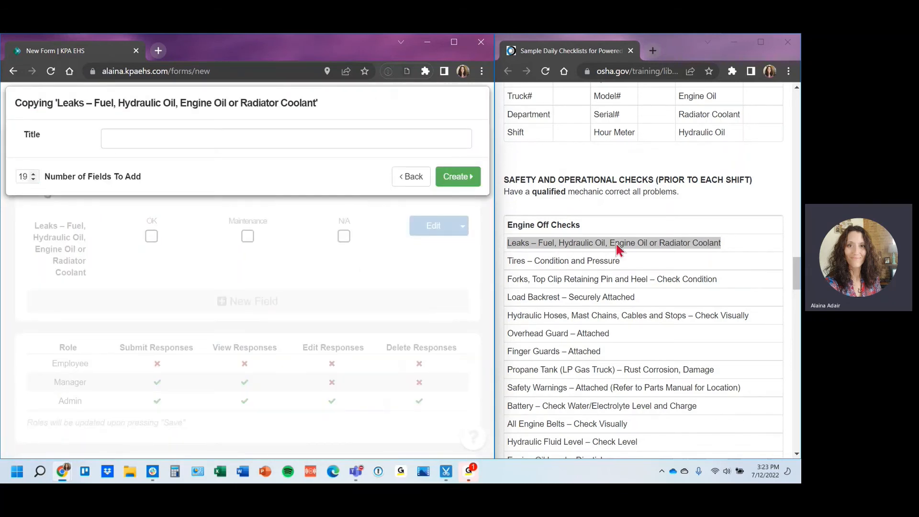
left_click(617, 264)
left_click_drag(617, 264, 512, 270)
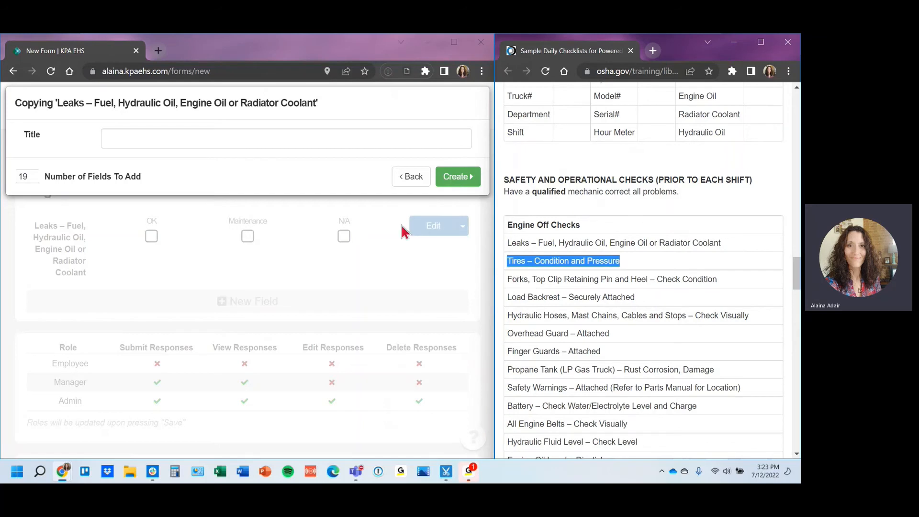
left_click(129, 142)
type("Tires – Condition and Pressure")
left_click(472, 181)
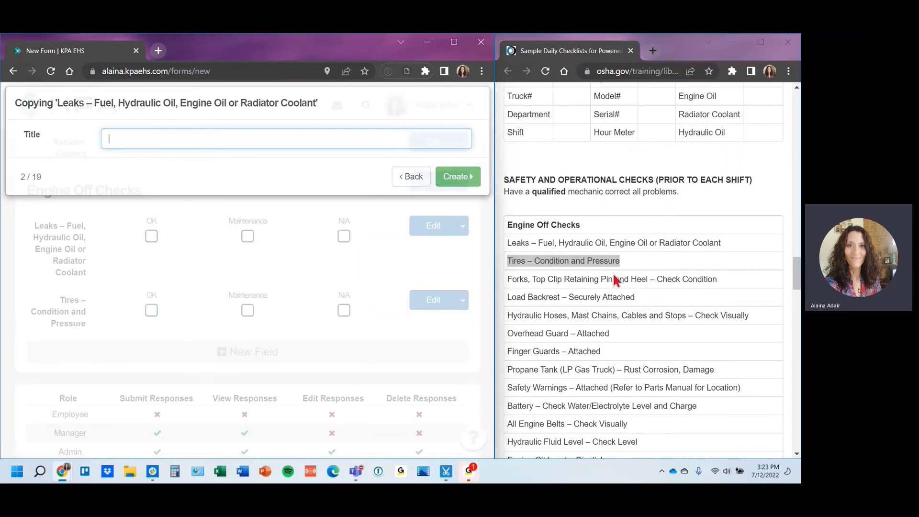
Create the second copy with the title "Forks, Top Clip Retaining Pin and Heel – Check Condition", copied from the OSHA list
left_click_drag(716, 280, 509, 291)
key("ctrl+c")
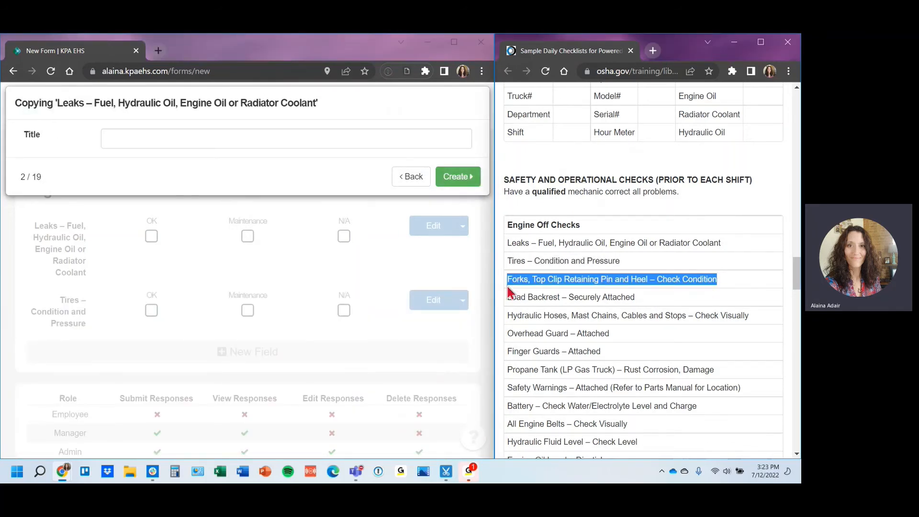
left_click(141, 126)
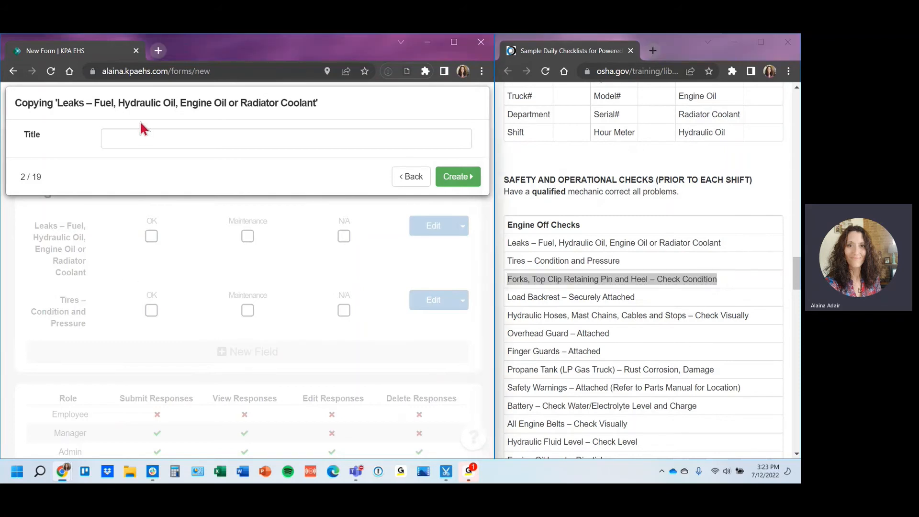
left_click(143, 139)
key("ctrl+v")
left_click(454, 177)
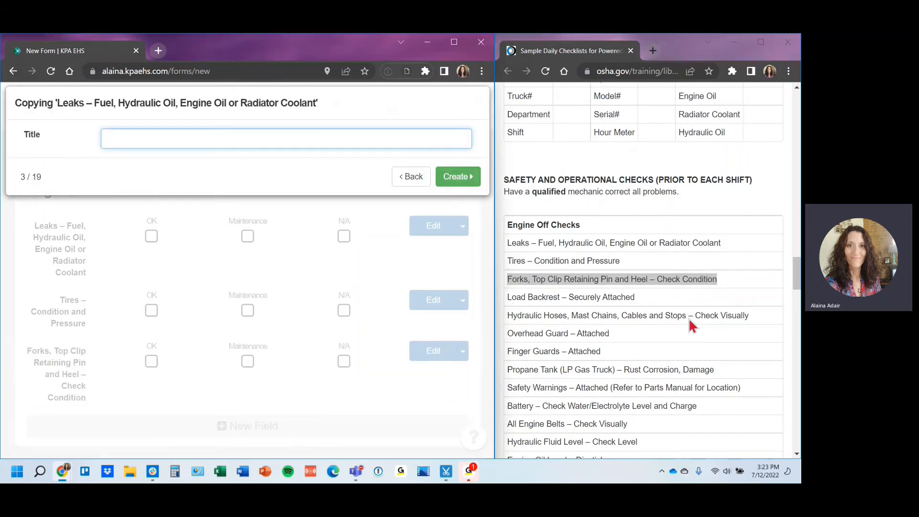
Create the third copy with the OSHA title "Load Backrest – Securely Attached" and stop adding further copies
left_click_drag(635, 297, 505, 298)
key("ctrl+c")
left_click(259, 146)
key("ctrl+v")
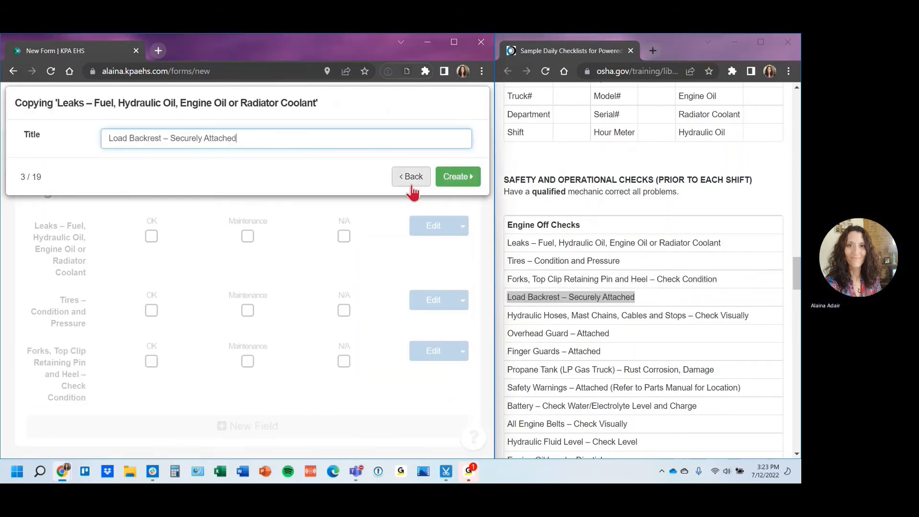
left_click(455, 178)
left_click(173, 289)
Review the duplicated Load Backrest field's style, answer items, scores and colors, and close its settings
scroll(185, 311, "down", 3)
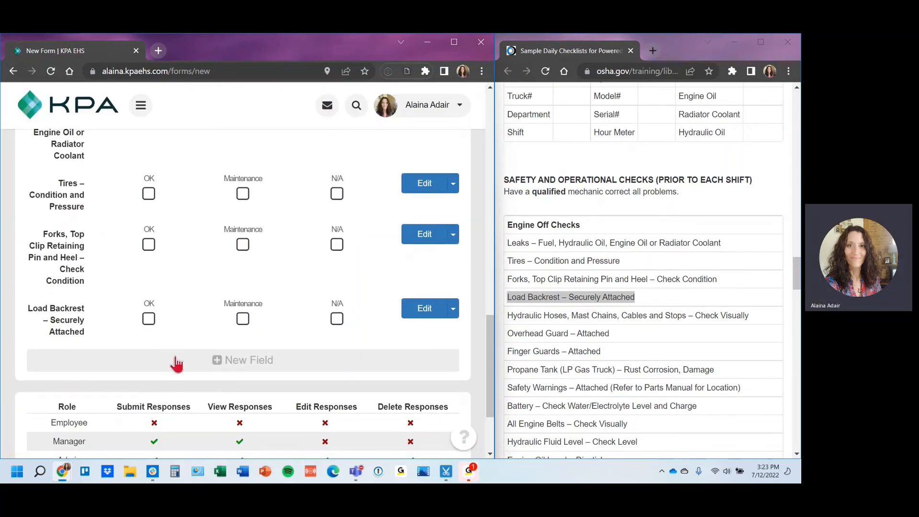
left_click(415, 310)
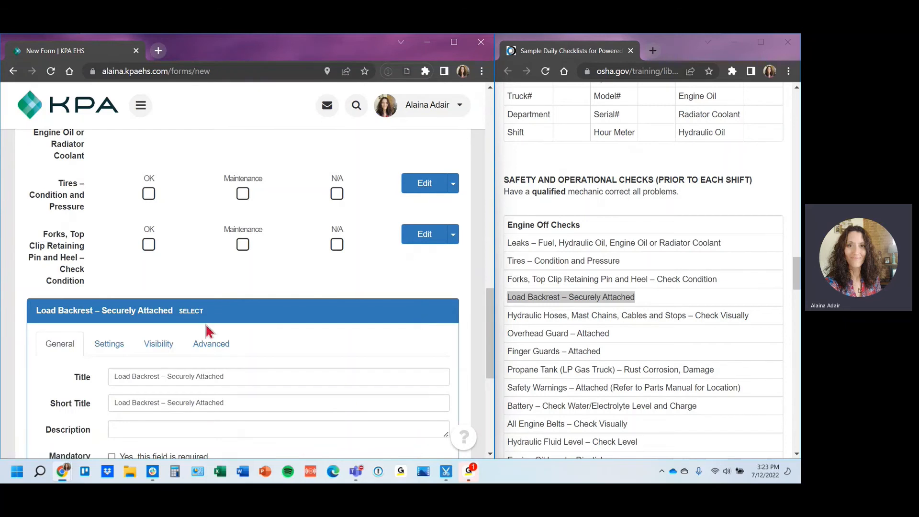
left_click(109, 344)
scroll(177, 348, "down", 5)
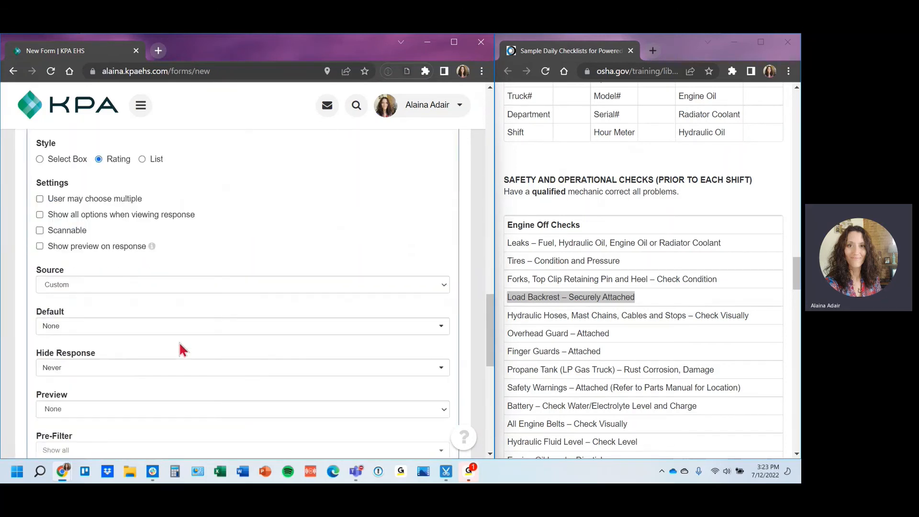
scroll(195, 352, "down", 5)
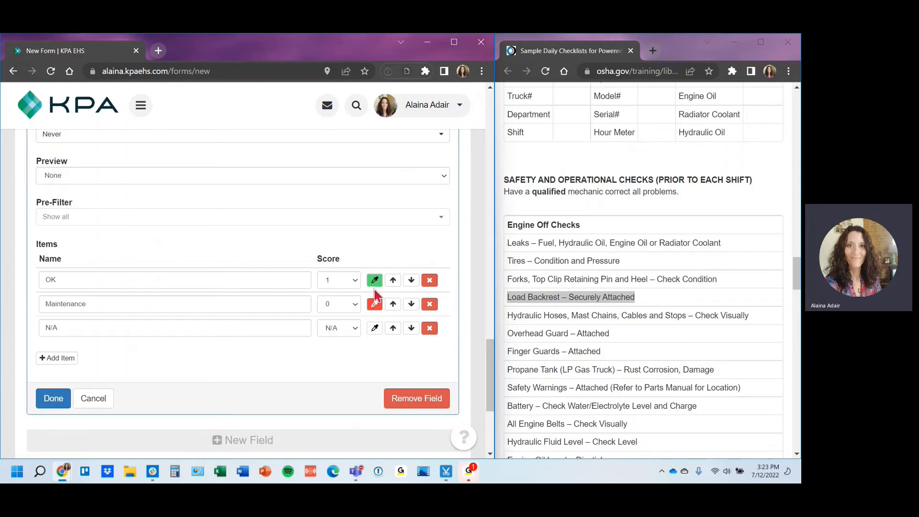
left_click(51, 402)
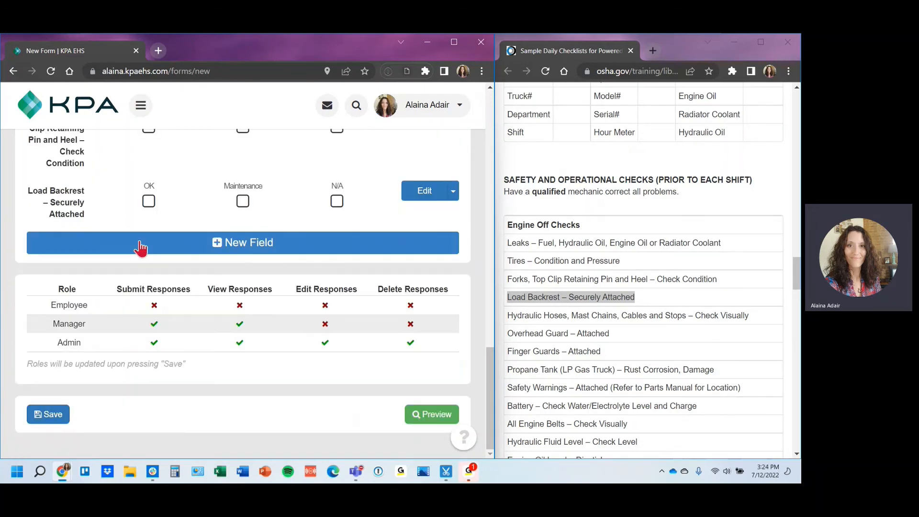
Add a Heading titled "Summary" at the end of the form
left_click(139, 248)
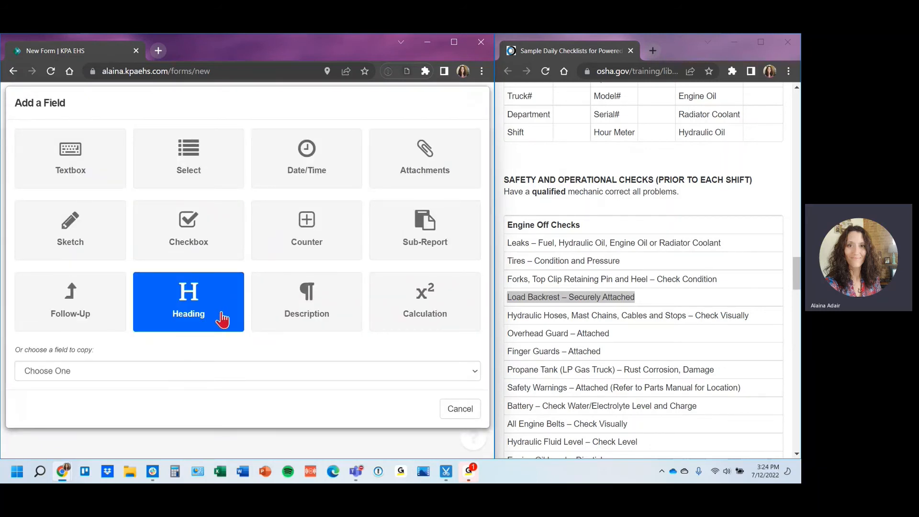
left_click(222, 319)
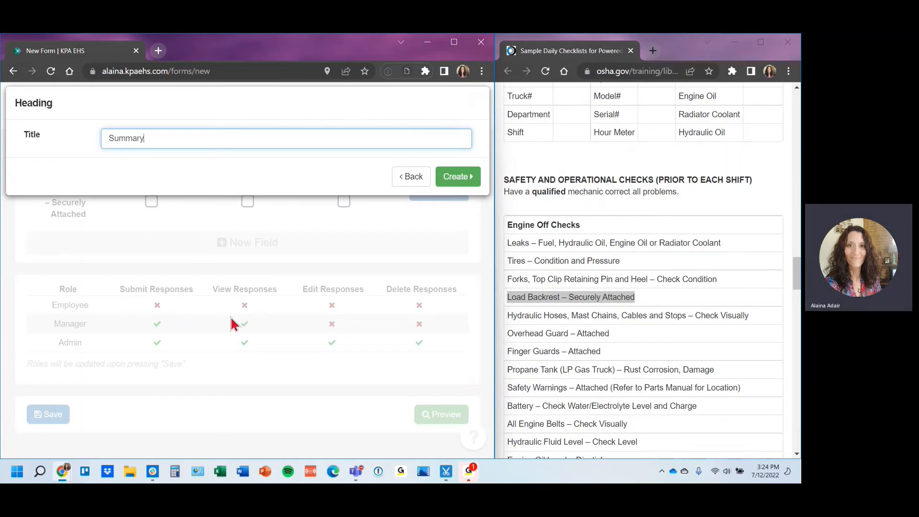
key("Return")
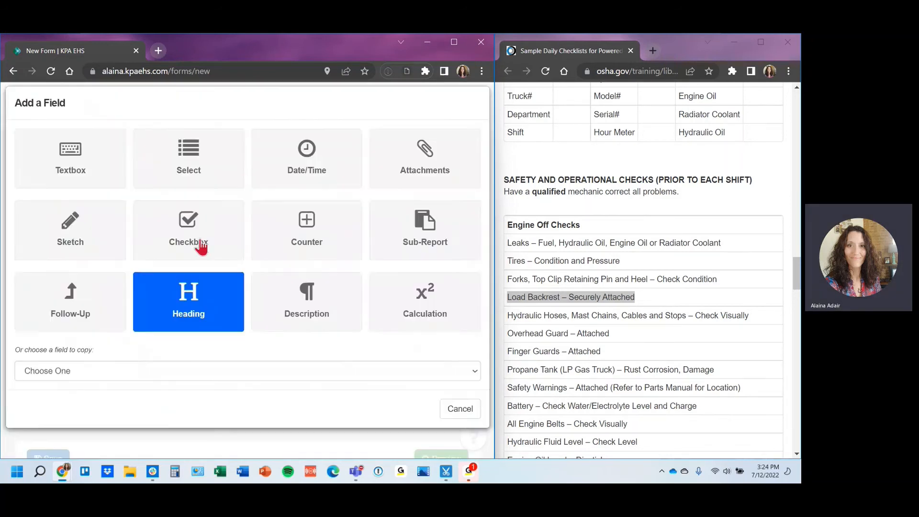
Create a Select field titled "Inspector" under the Summary heading
left_click(213, 180)
type("Inspector")
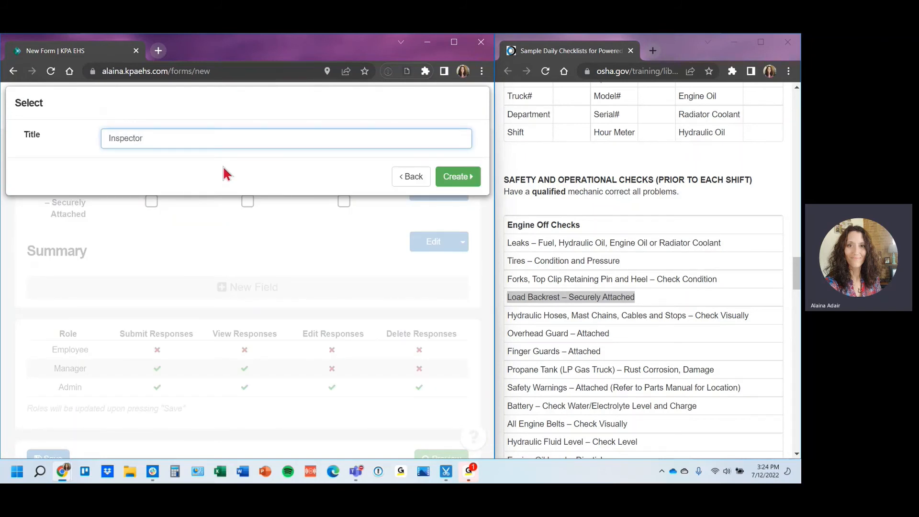
key("Return")
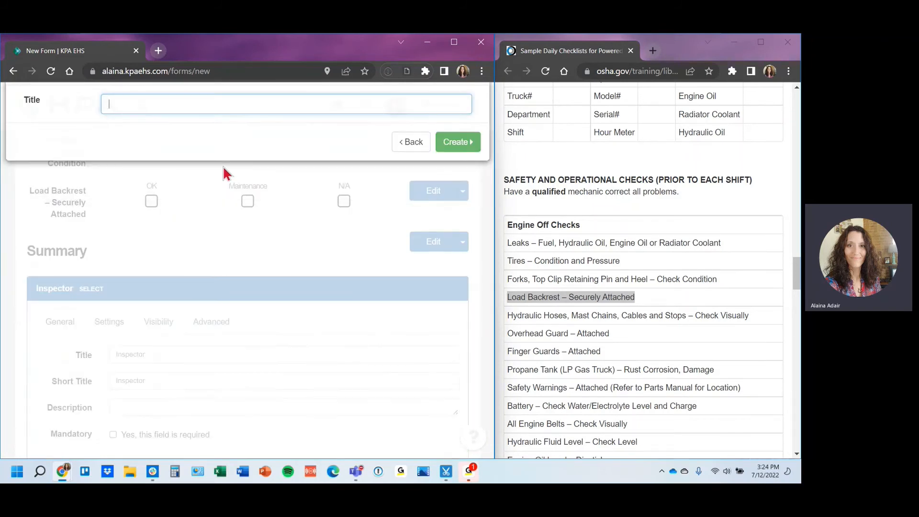
Set the Inspector field's source to Employee and finish editing the field
left_click(110, 329)
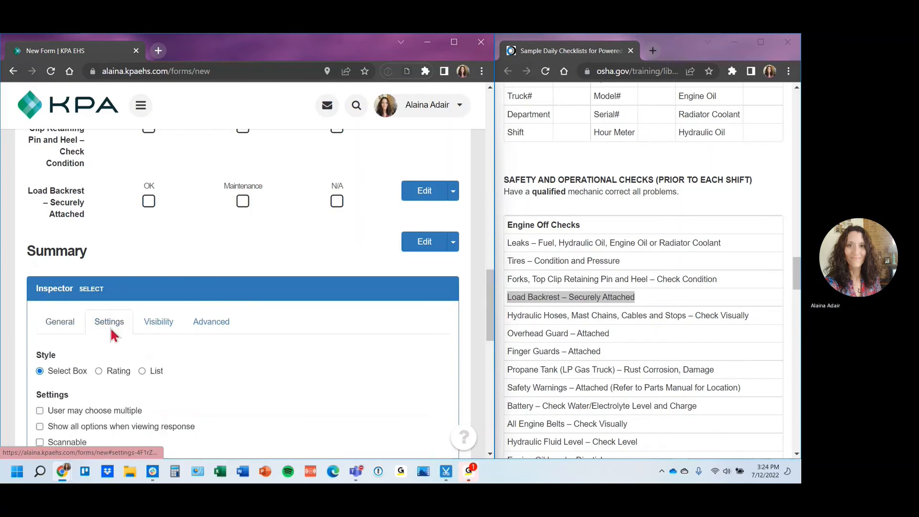
scroll(110, 326, "down", 4)
left_click(109, 322)
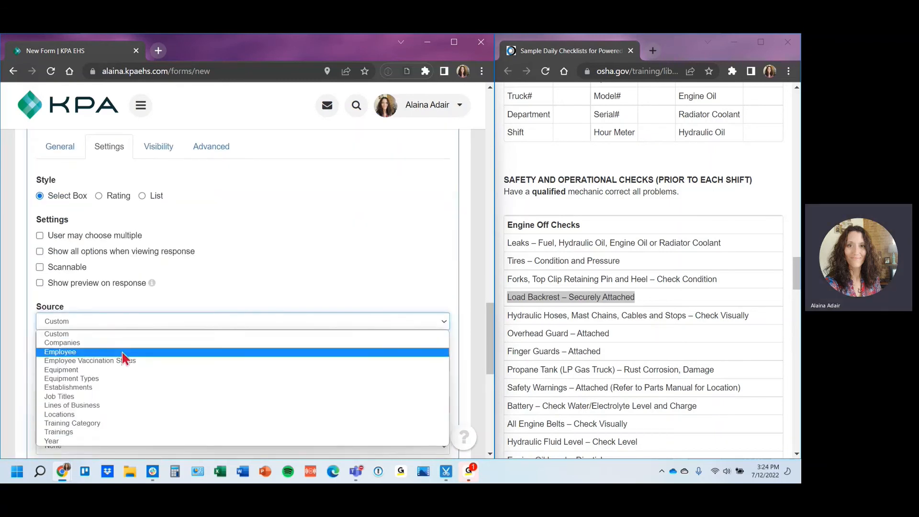
left_click(158, 359)
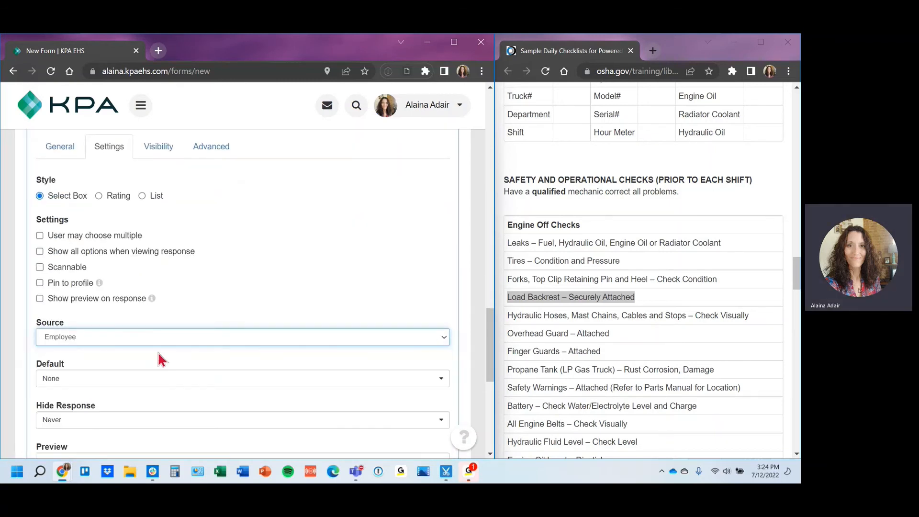
scroll(96, 387, "down", 3)
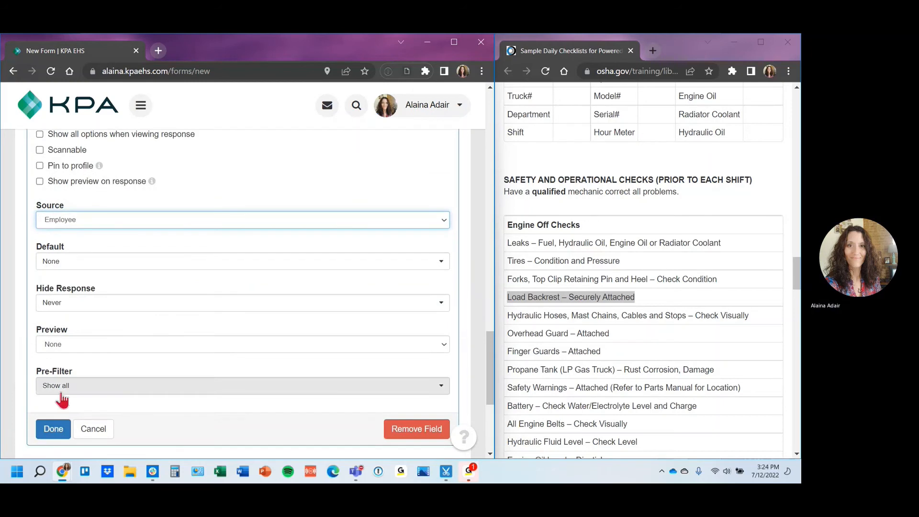
left_click(54, 429)
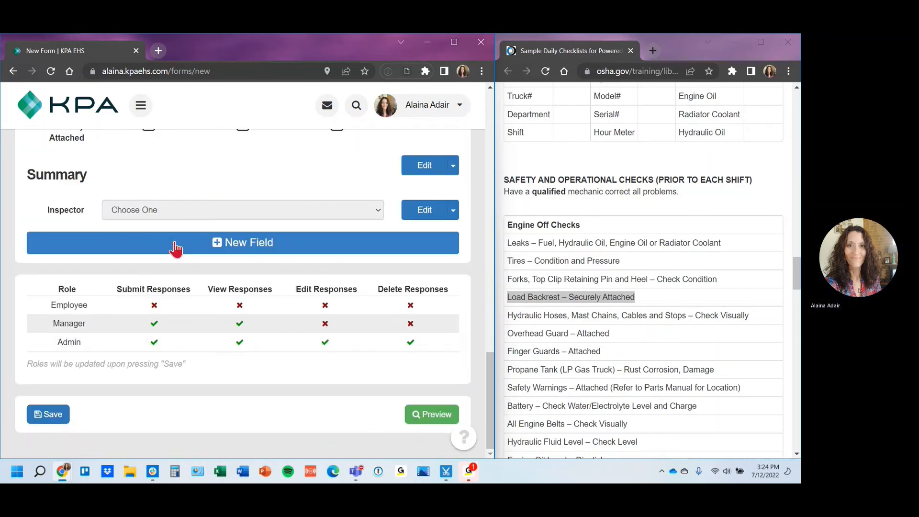
Add a Sketch field titled "Signature" below Inspector and set its background to Signature Line
left_click(176, 248)
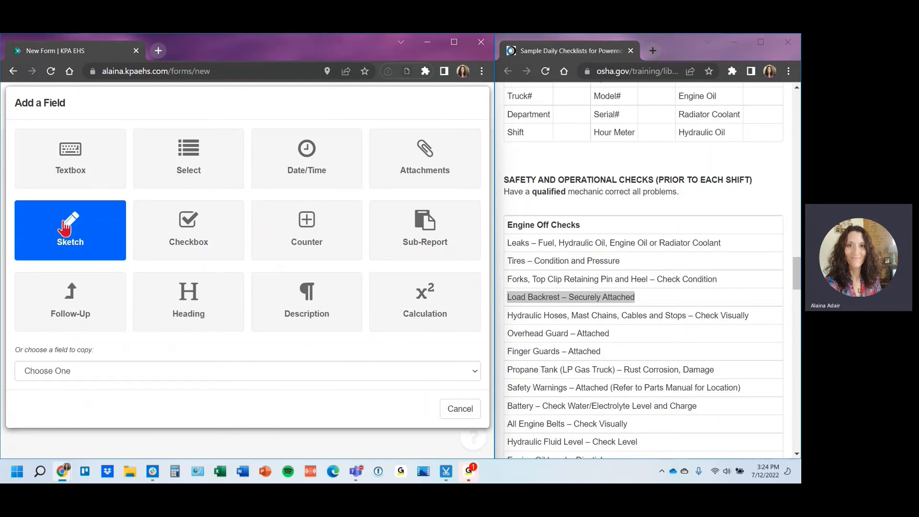
left_click(94, 243)
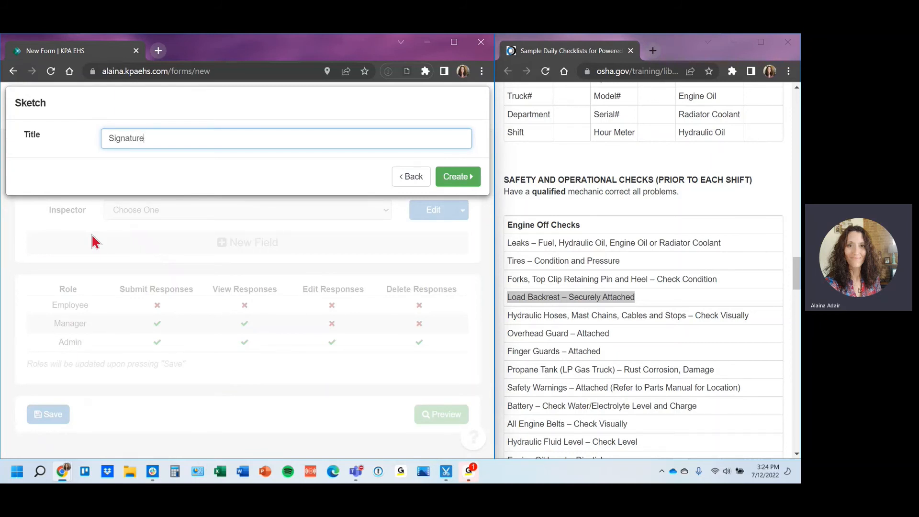
key("Return")
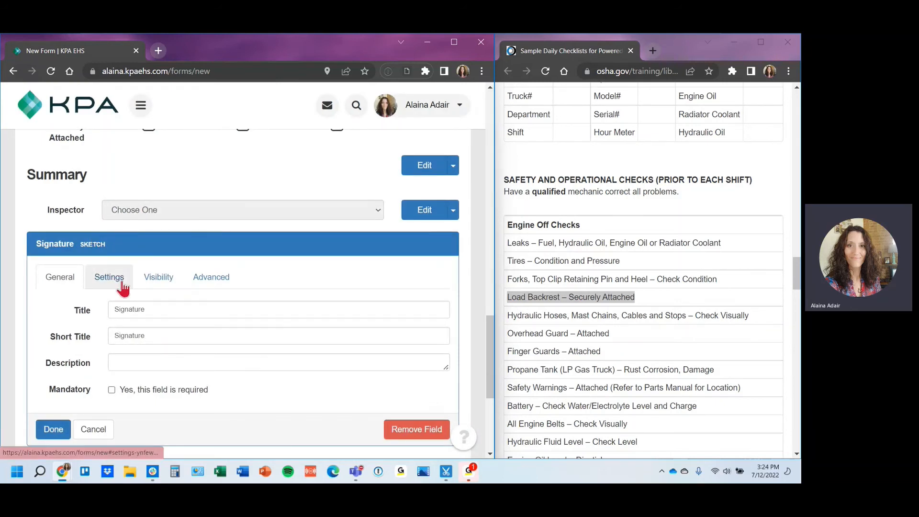
left_click(122, 281)
left_click(179, 313)
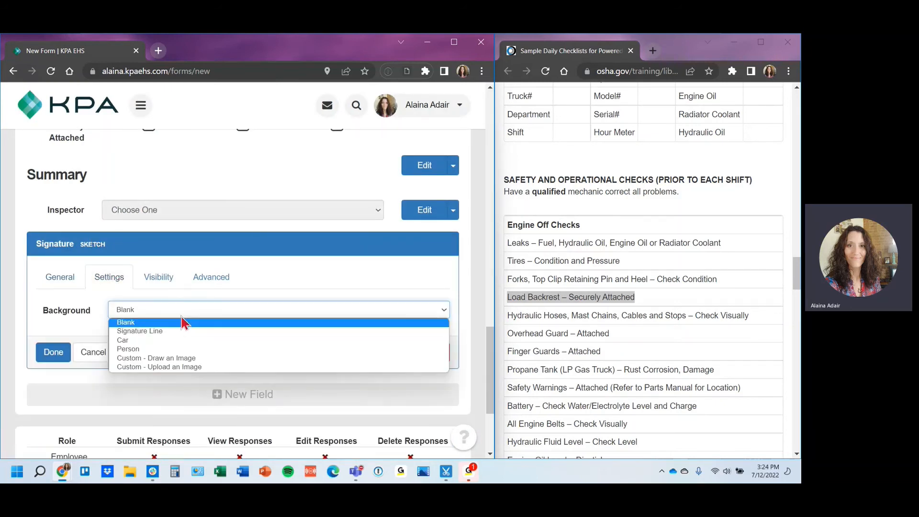
left_click(177, 335)
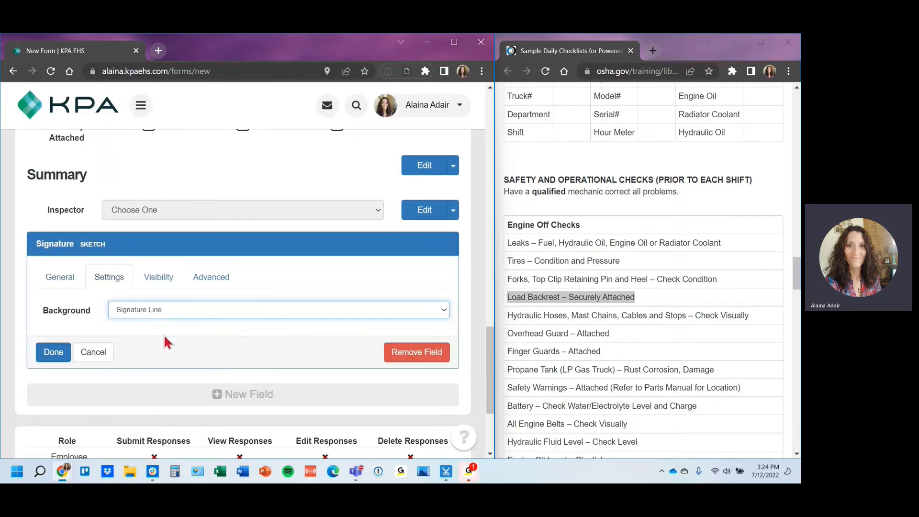
left_click(54, 354)
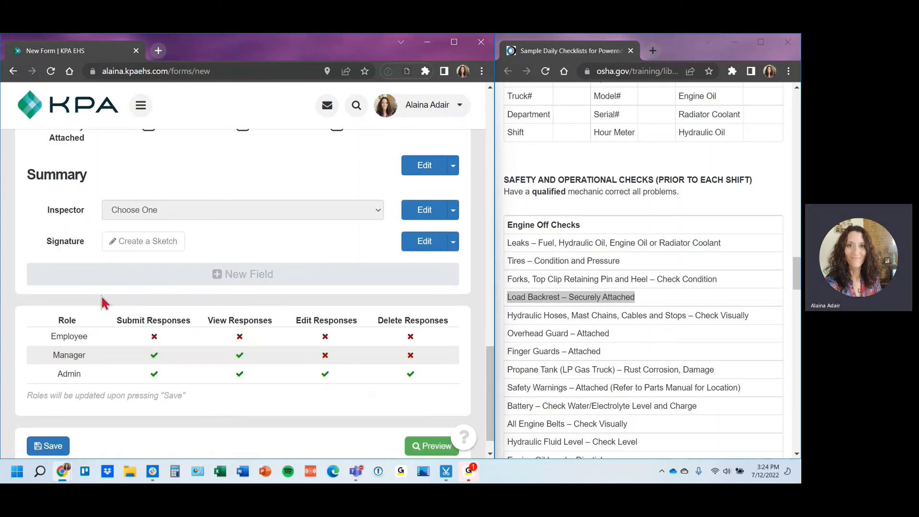
Add a Textbox field titled "Comments" below Signature, with its type set to Paragraph
left_click(142, 283)
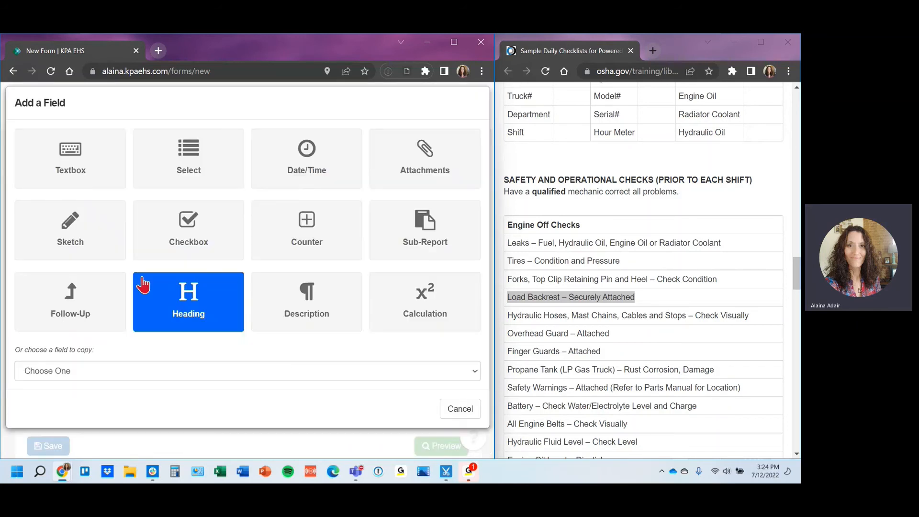
left_click(100, 169)
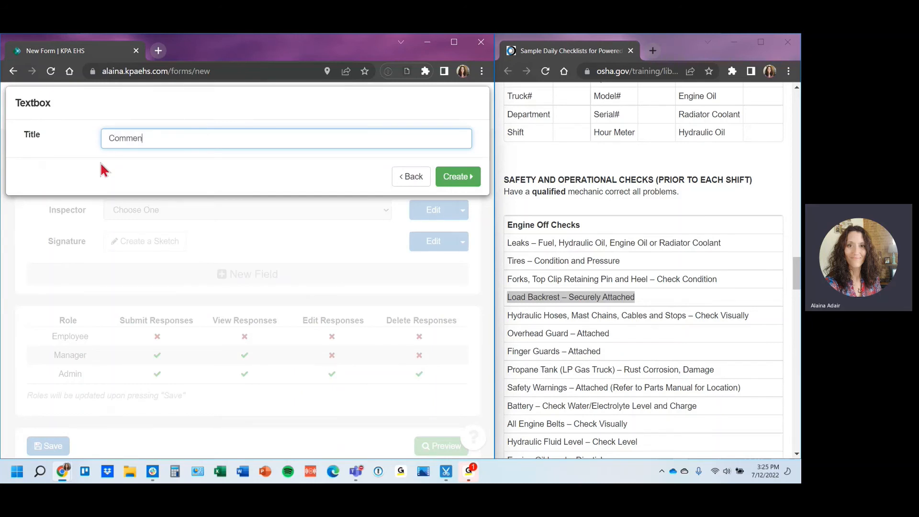
key("Return")
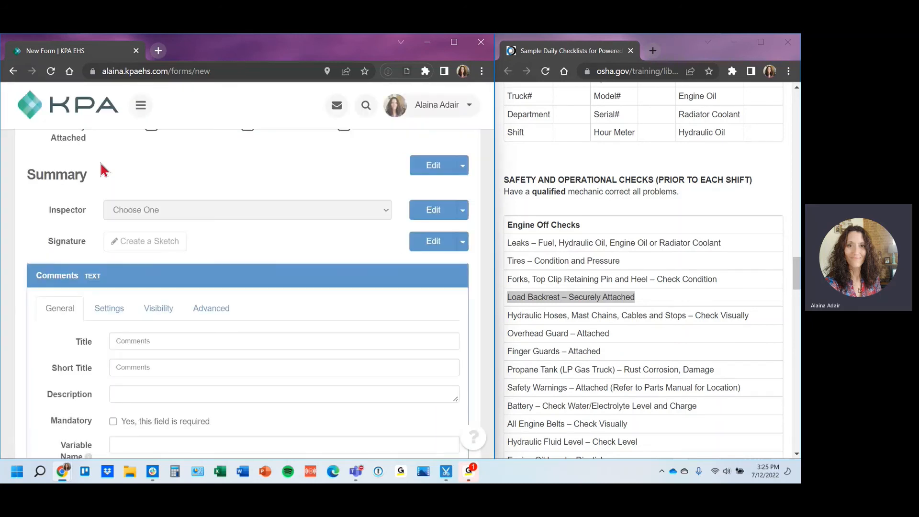
scroll(130, 299, "down", 2)
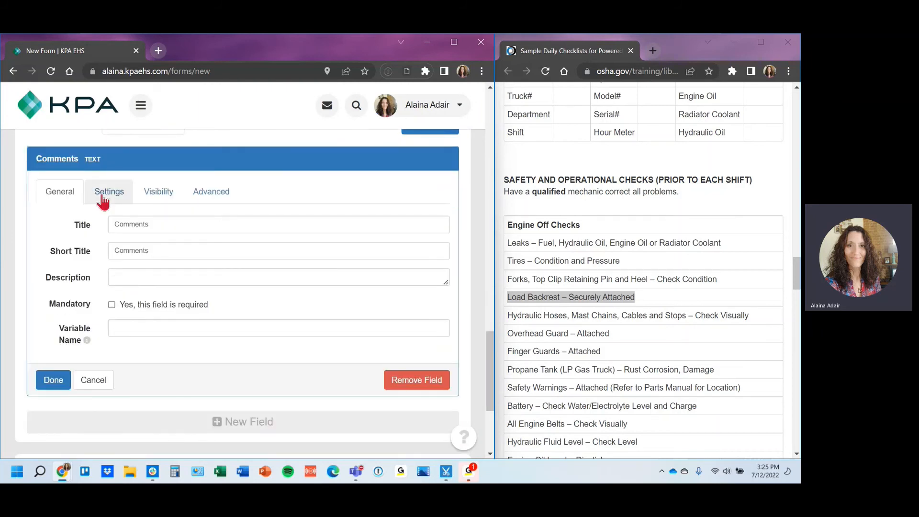
left_click(102, 199)
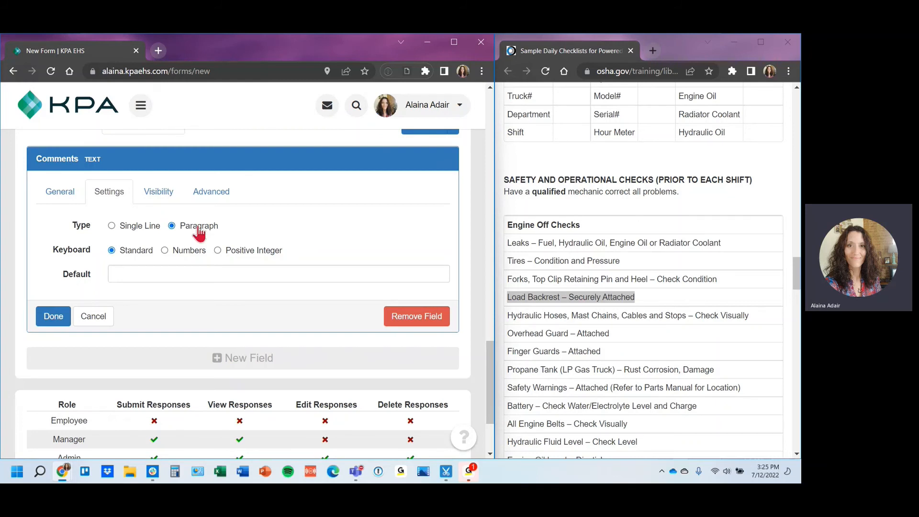
left_click(43, 318)
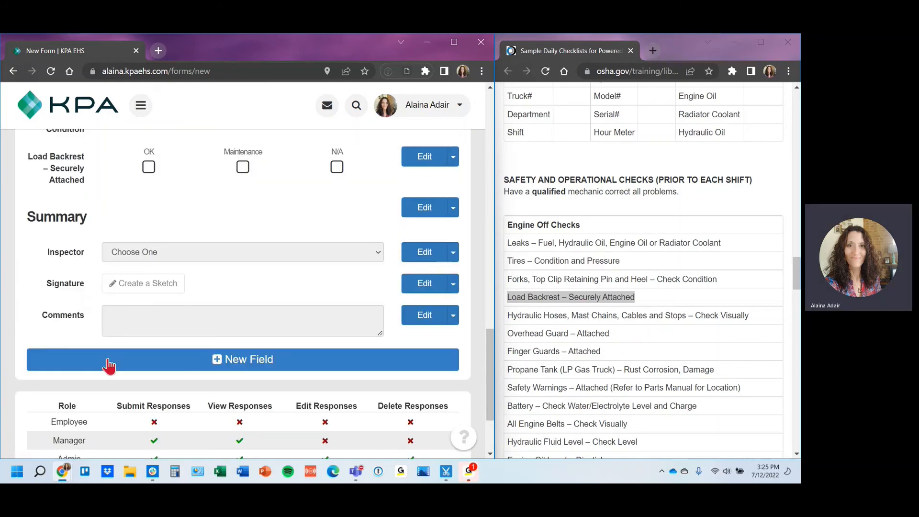
Add an Attachments field titled "Attach Photos, Documents, Sketches, etc." below Comments
left_click(109, 366)
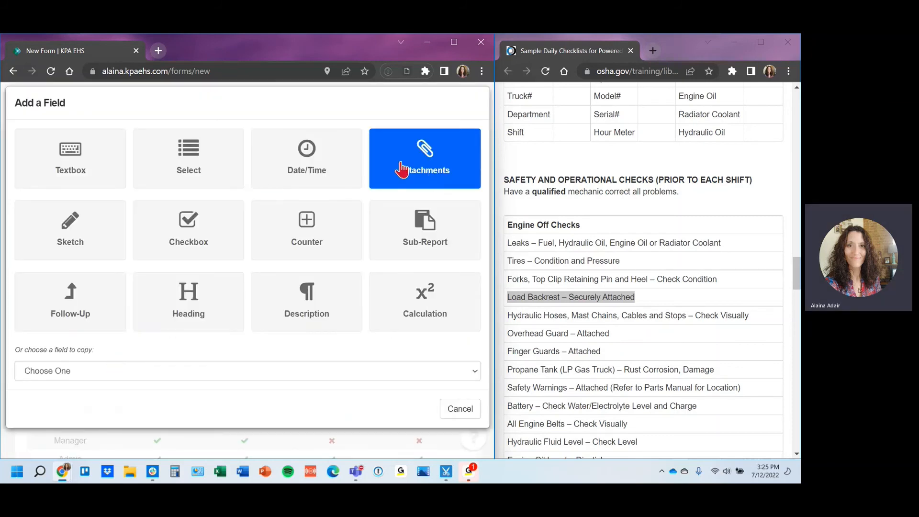
left_click(451, 161)
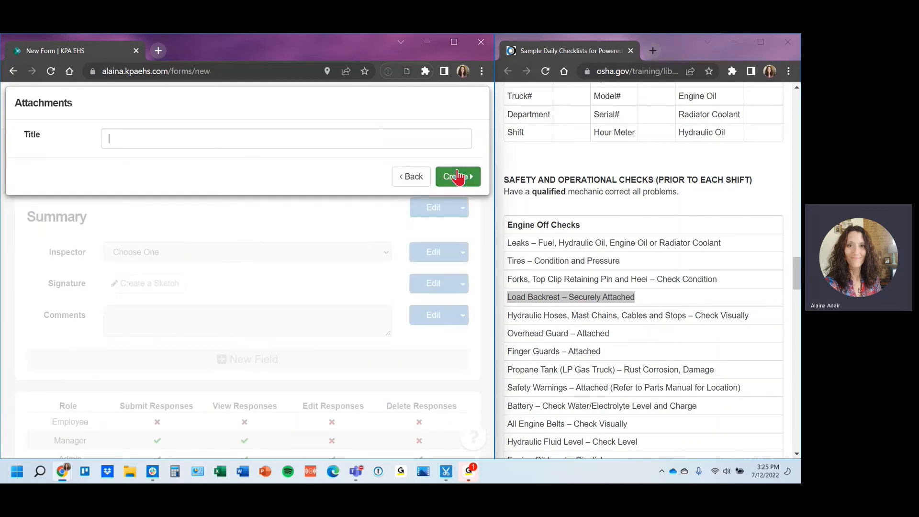
type("O")
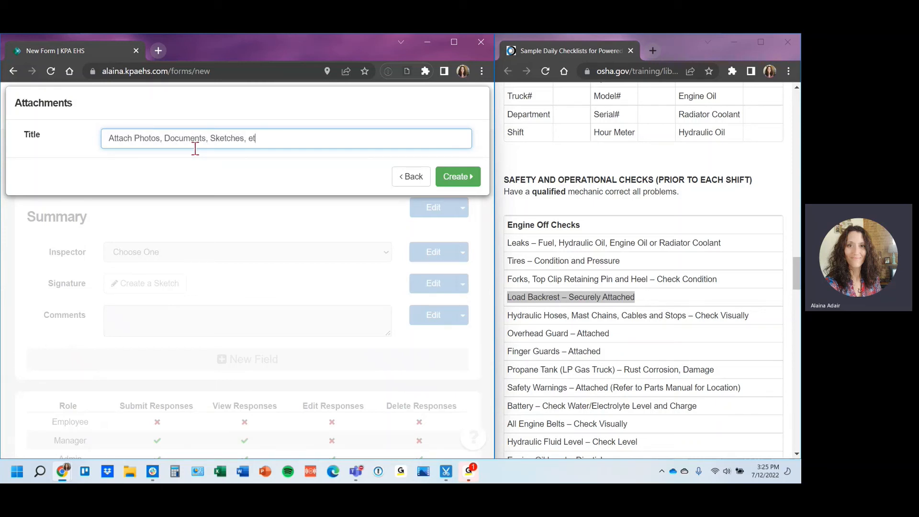
key("Return")
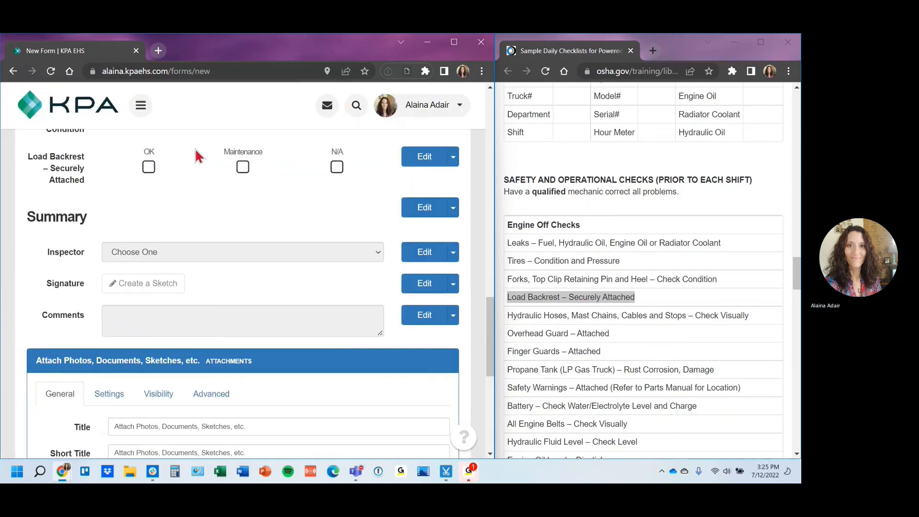
scroll(86, 282, "down", 4)
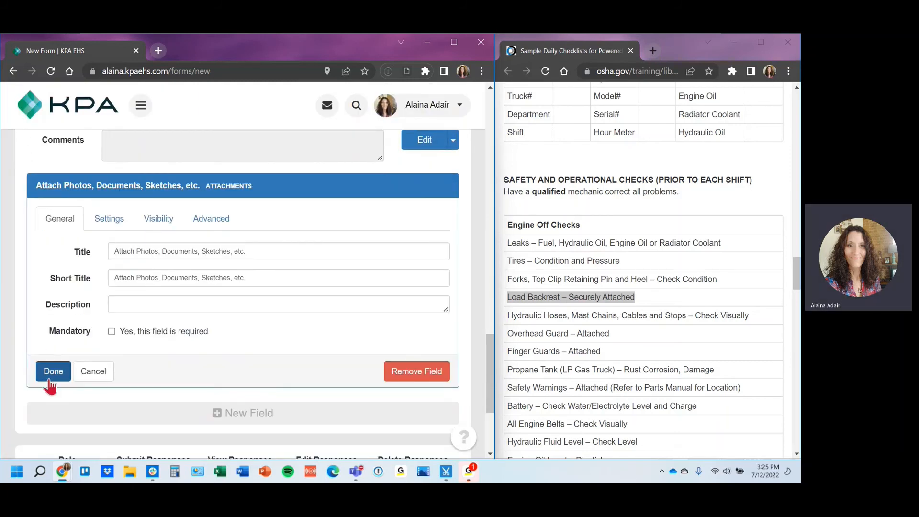
left_click(50, 375)
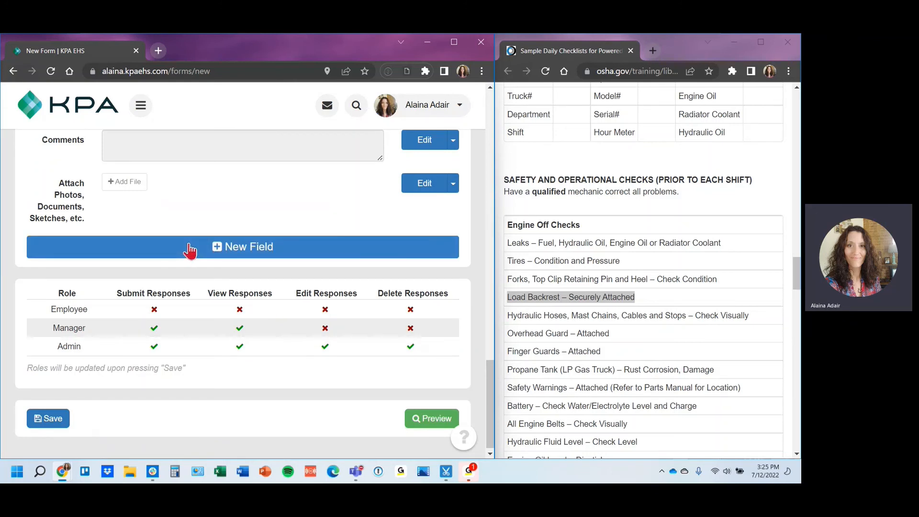
Create a Follow-Up field titled "Maintenance Request" at the end of the Summary section
left_click(190, 249)
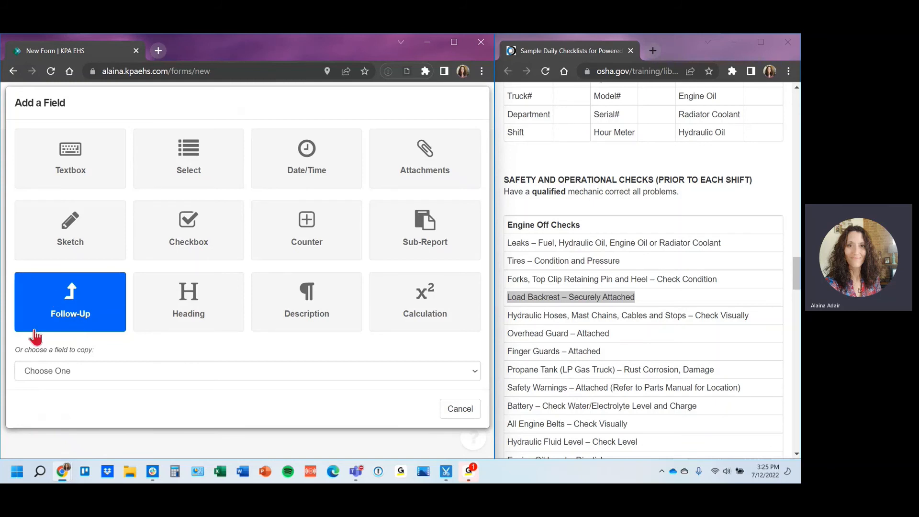
left_click(78, 312)
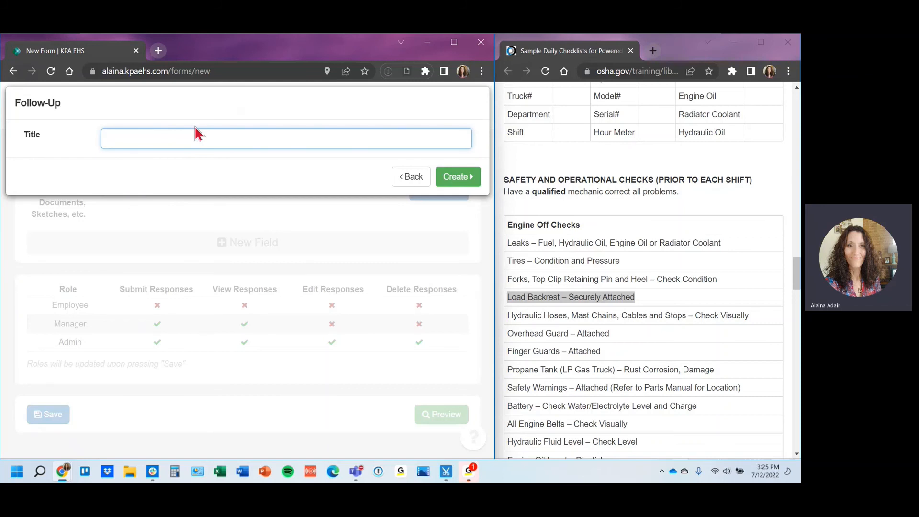
type("Maintenance Request")
key("Return")
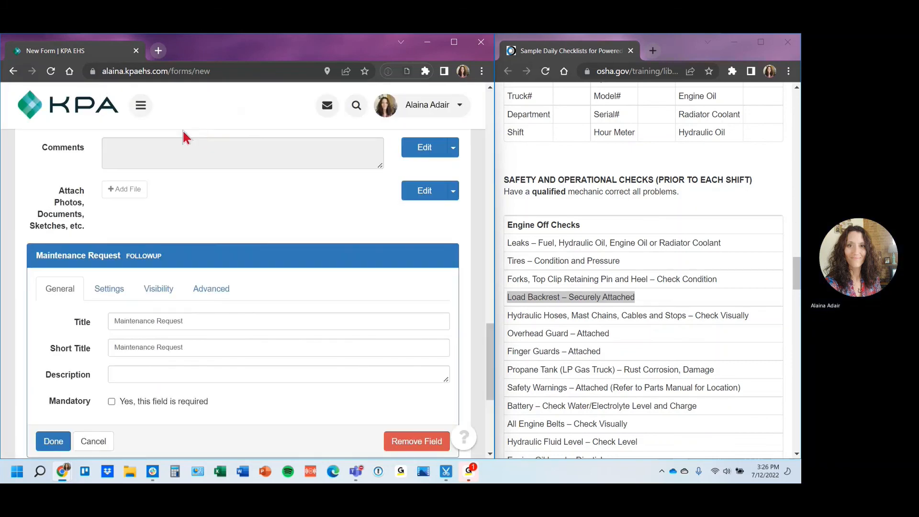
Try pre-assigning the Maintenance Request follow-up to one employee, and reset the assignment to None
left_click(108, 290)
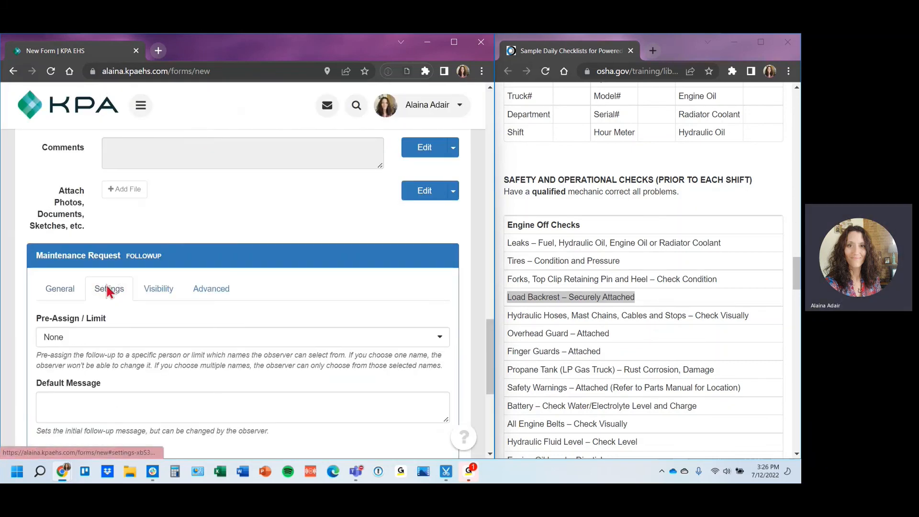
scroll(103, 234, "down", 3)
left_click(102, 233)
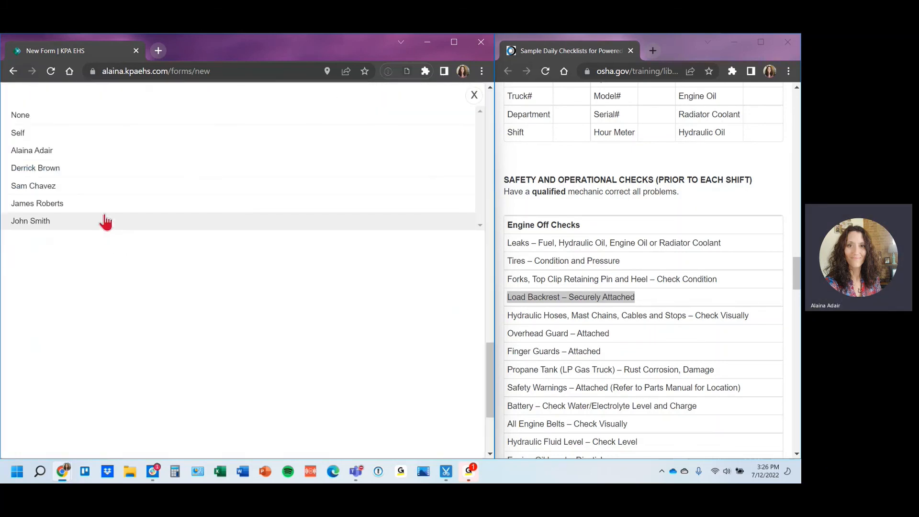
left_click(92, 188)
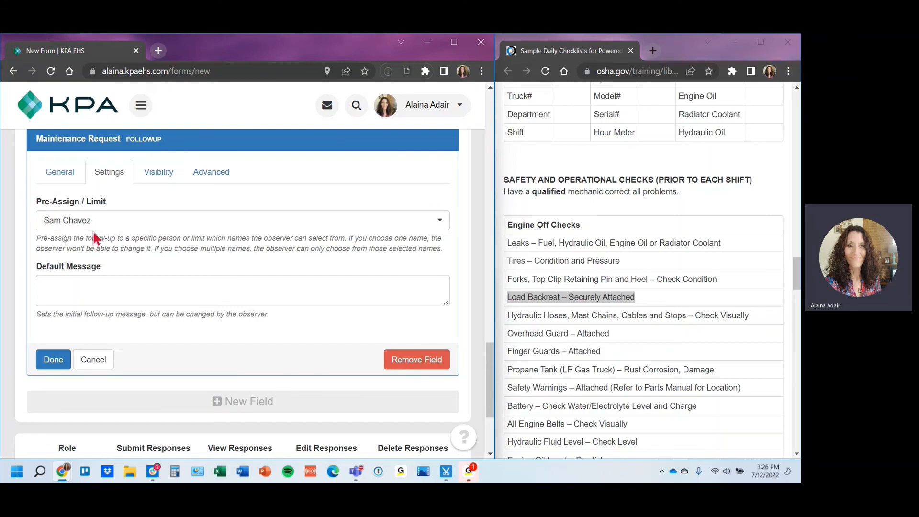
left_click(126, 225)
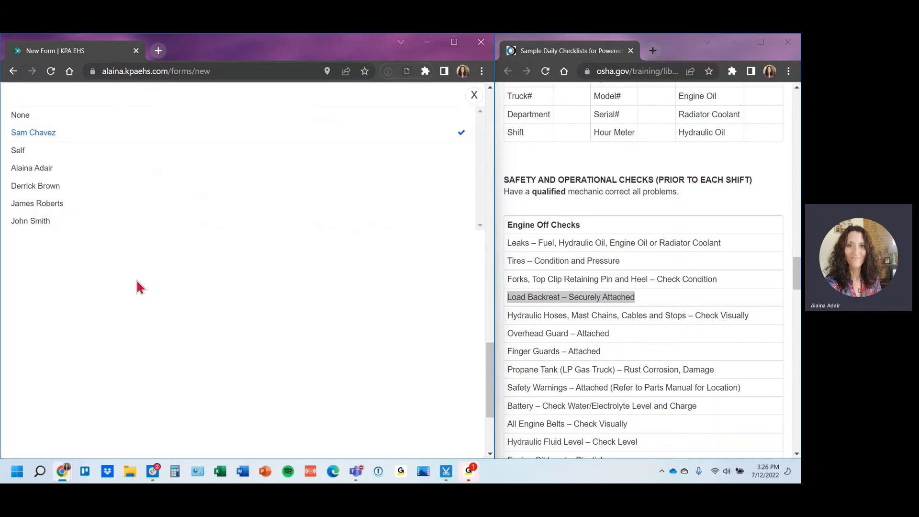
left_click(89, 120)
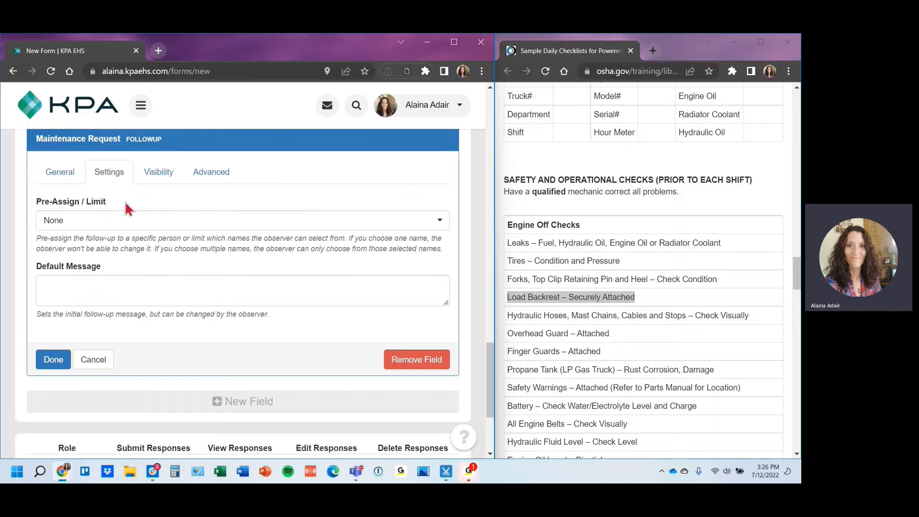
Leave the default message of the Maintenance Request field blank and finish editing the field
left_click(128, 286)
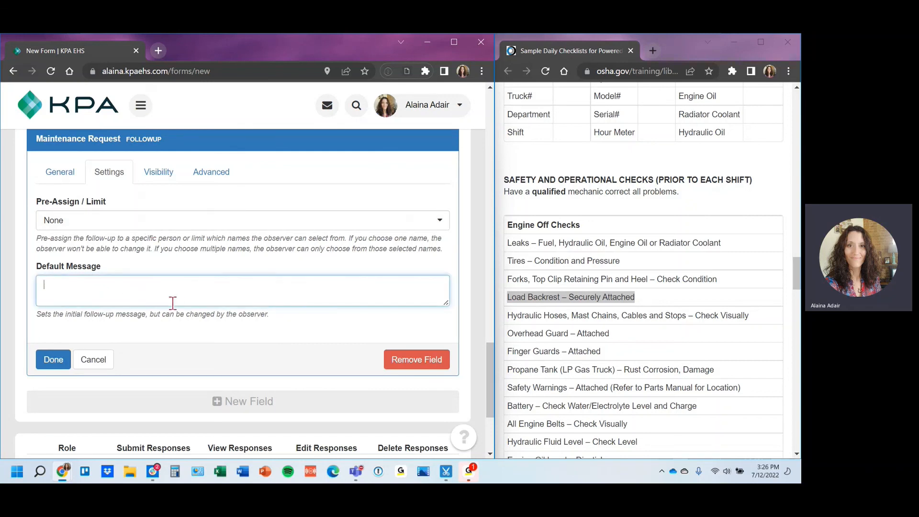
left_click(48, 363)
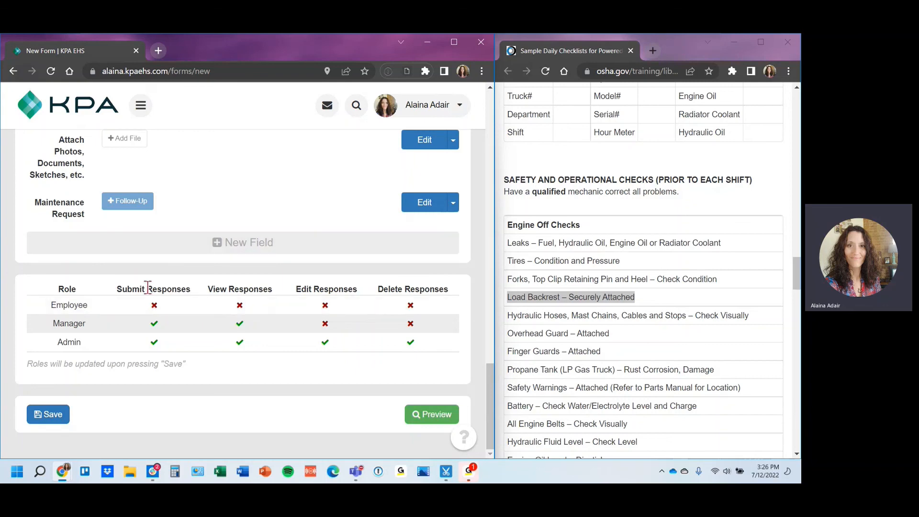
Name the form "Daily Checklist for Forklift" and copy the same text into the form description
scroll(143, 268, "up", 20)
left_click(115, 202)
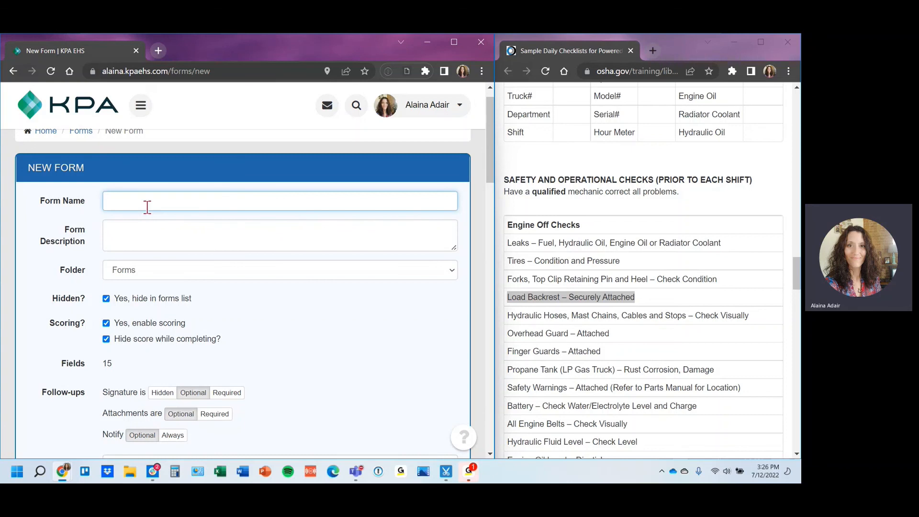
type("Daily Checklist for Forklist")
triple_click(237, 199)
key("ctrl+c")
left_click(137, 229)
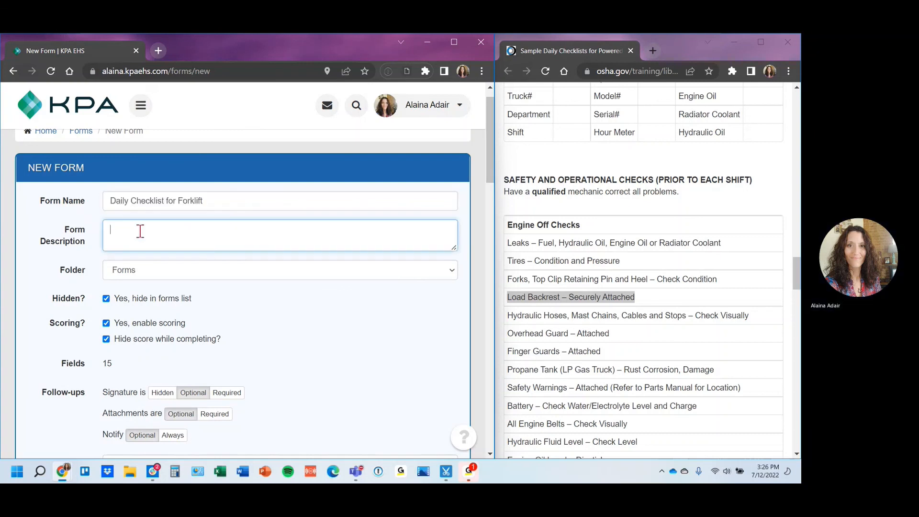
key("ctrl+v")
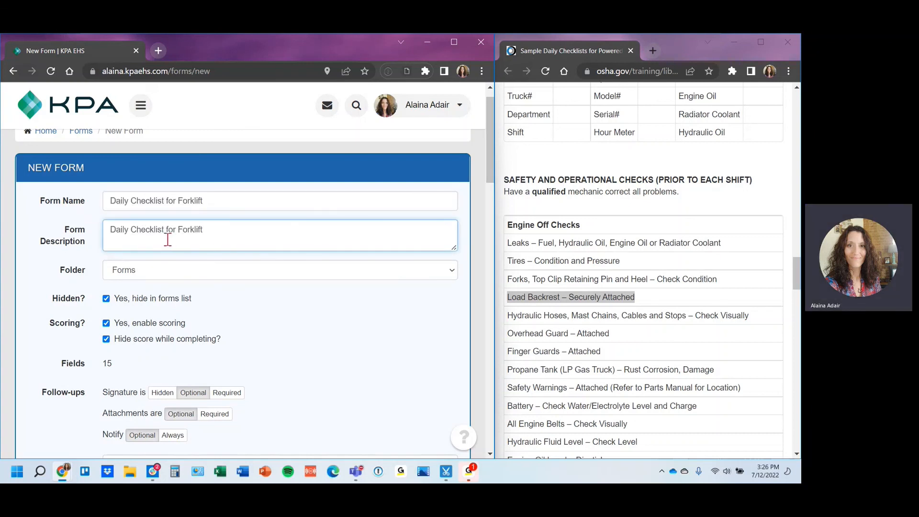
Save the new form and go to the list of forms
scroll(236, 273, "down", 10)
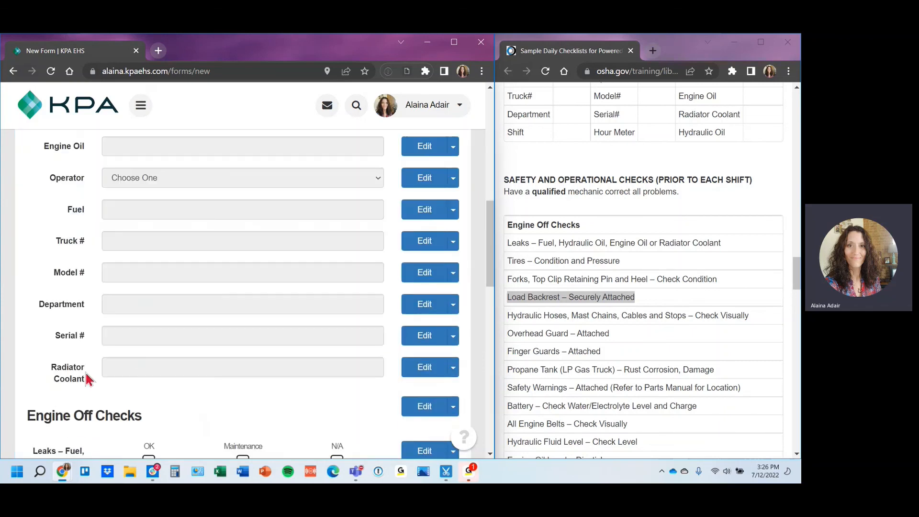
scroll(74, 385, "down", 15)
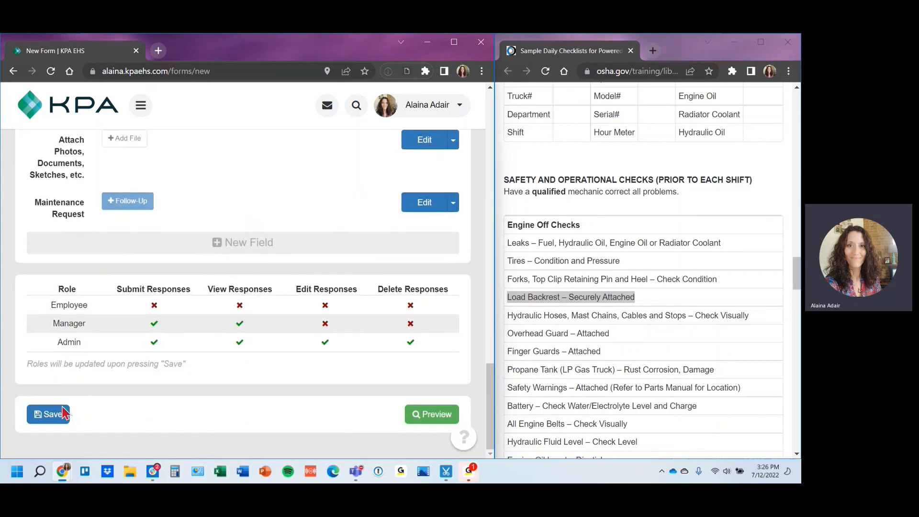
left_click(61, 418)
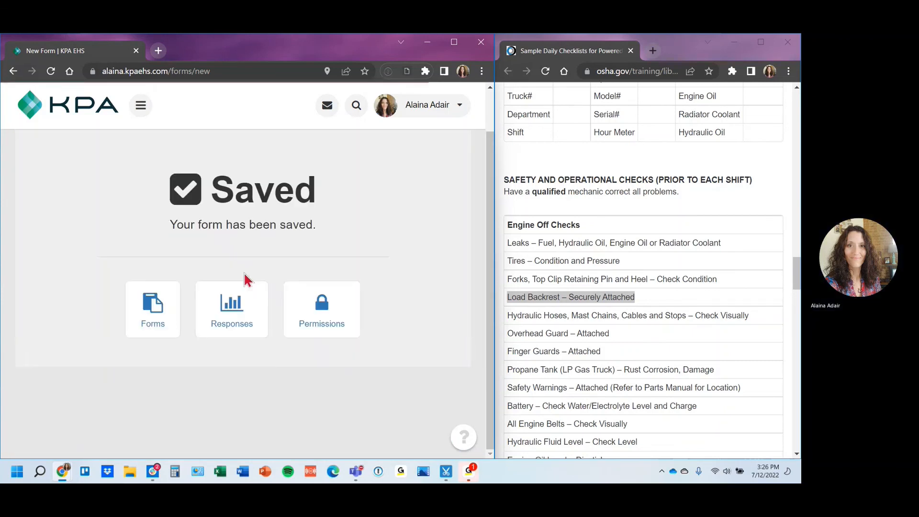
left_click(166, 333)
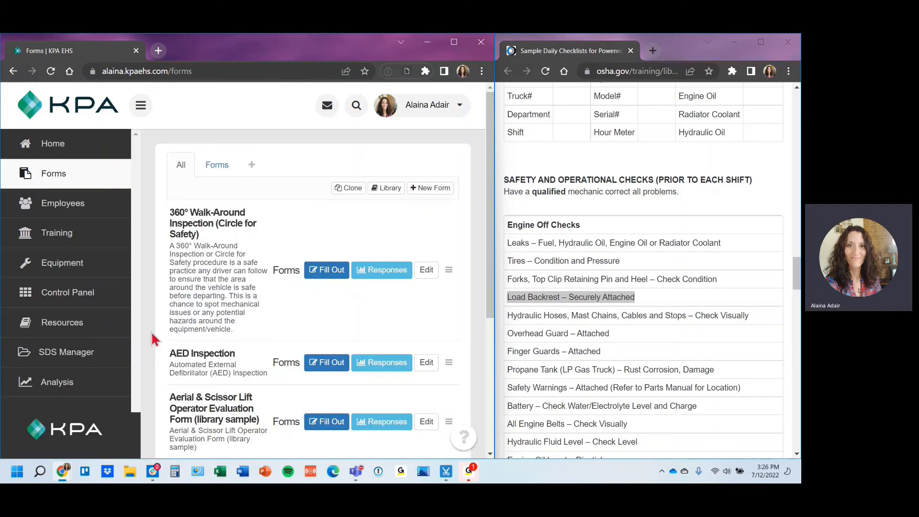
Edit the Daily Checklist for Forklift form so it is no longer hidden in the forms list, and save it
scroll(216, 330, "down", 4)
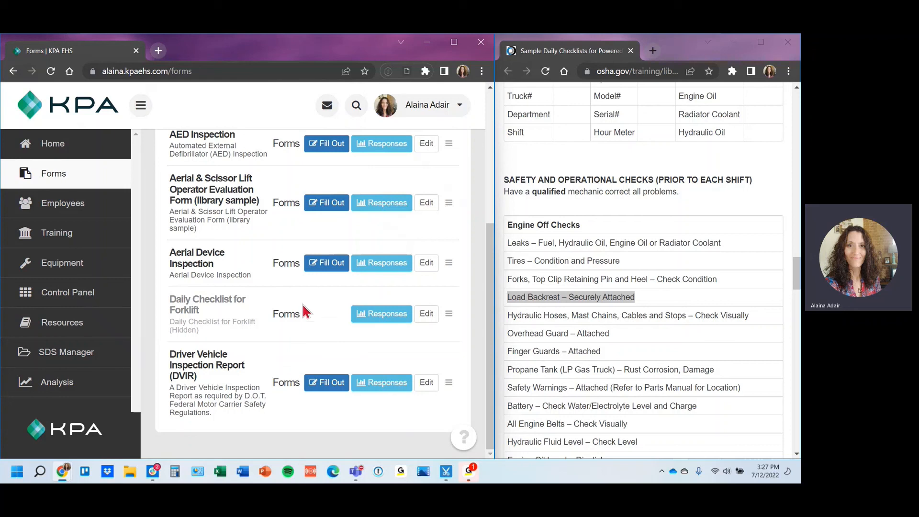
left_click(427, 313)
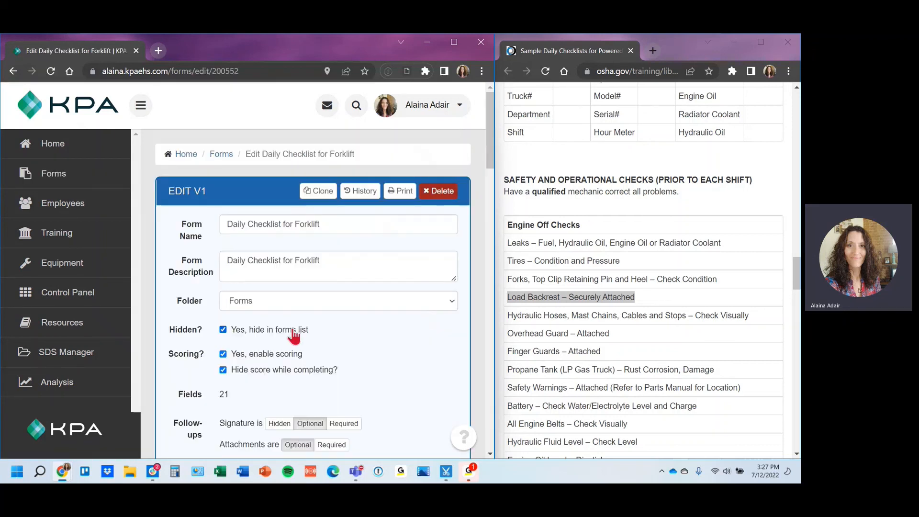
left_click(293, 334)
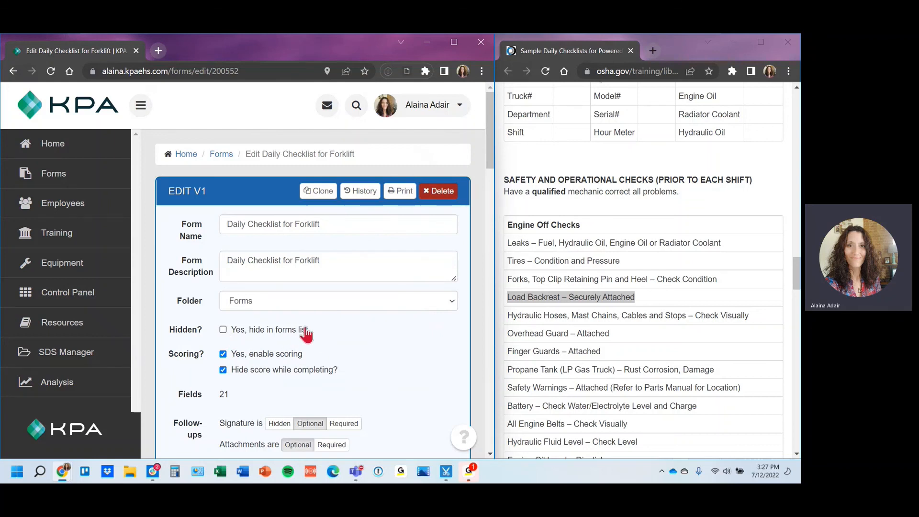
scroll(244, 349, "down", 2)
scroll(239, 351, "down", 2)
left_click(189, 331)
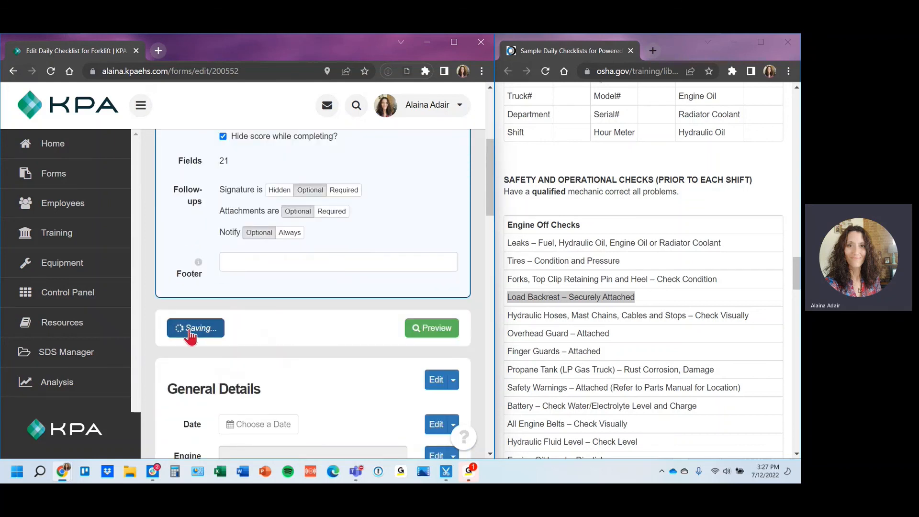
Open the saved forklift checklist for filling out and review its detail fields, Engine Off Checks and Summary section
left_click(340, 311)
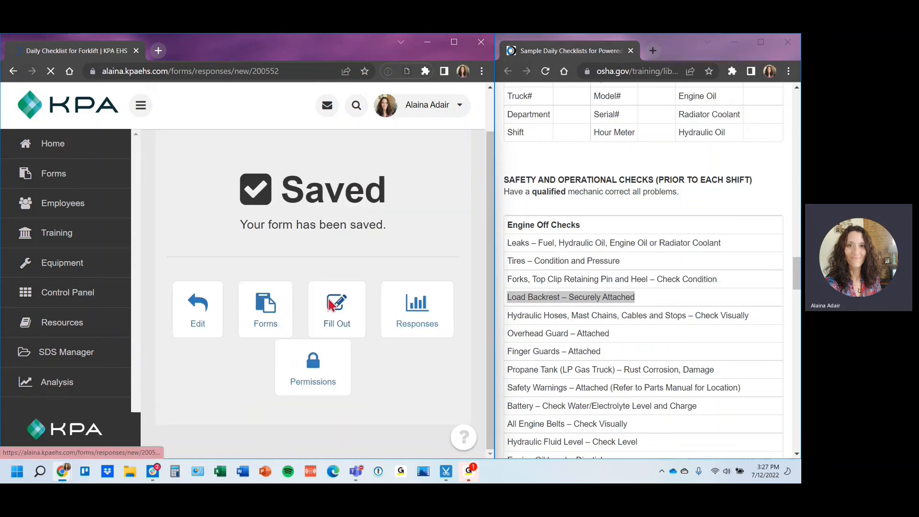
scroll(246, 331, "down", 8)
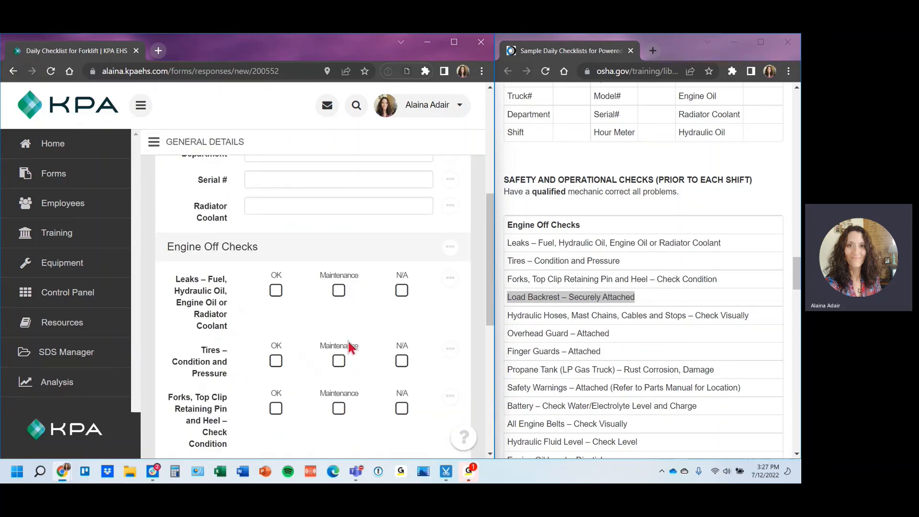
scroll(350, 356, "down", 2)
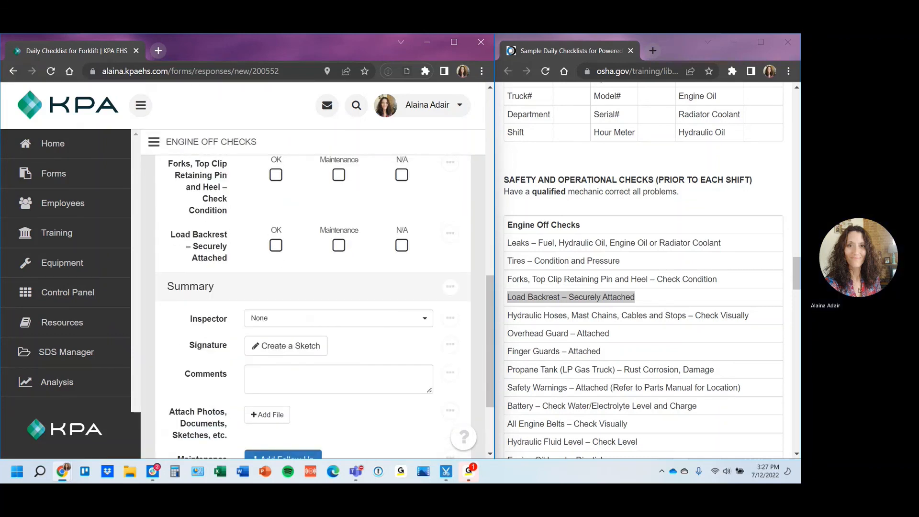